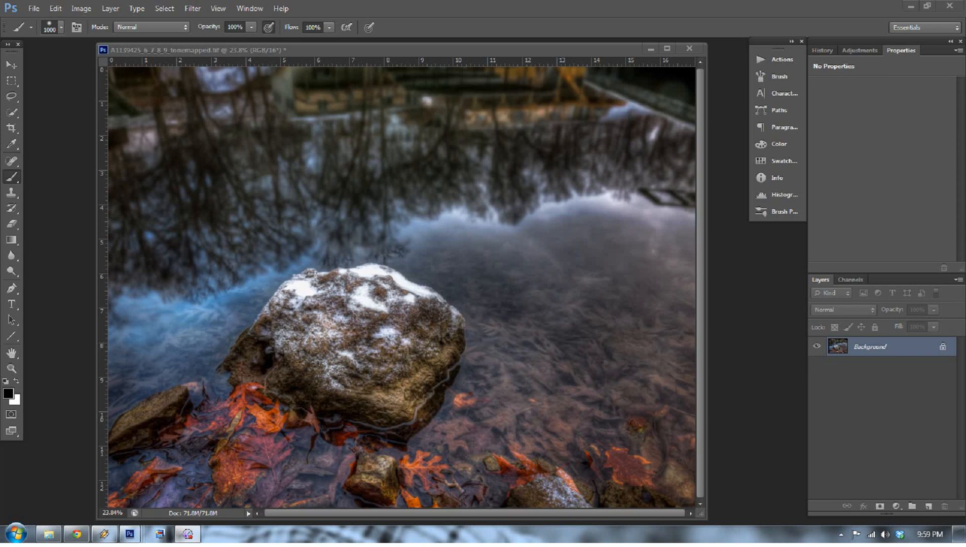
# Step: Open the rock photo in the Topaz BW Effects 2 filter and reset all its adjustments
pyautogui.click(192, 8)
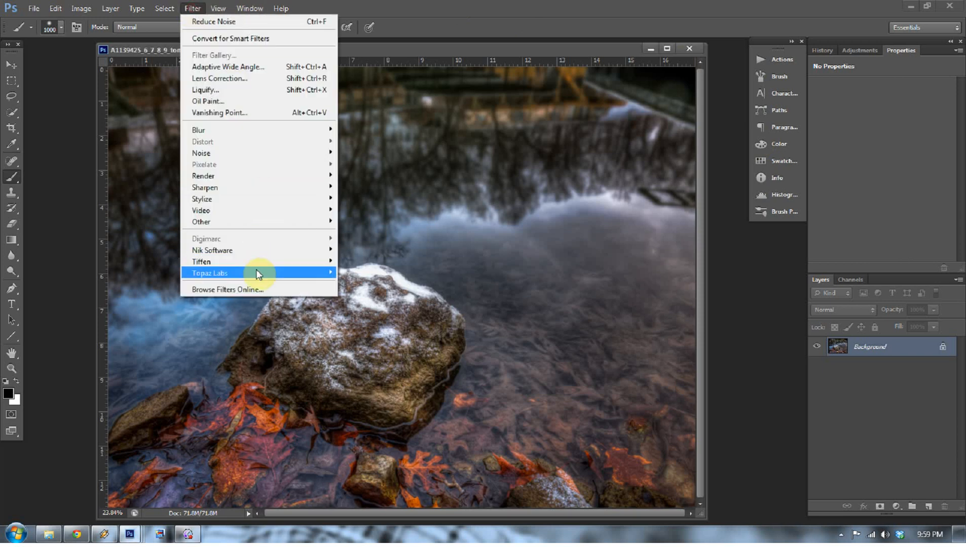
pyautogui.moveTo(256, 271)
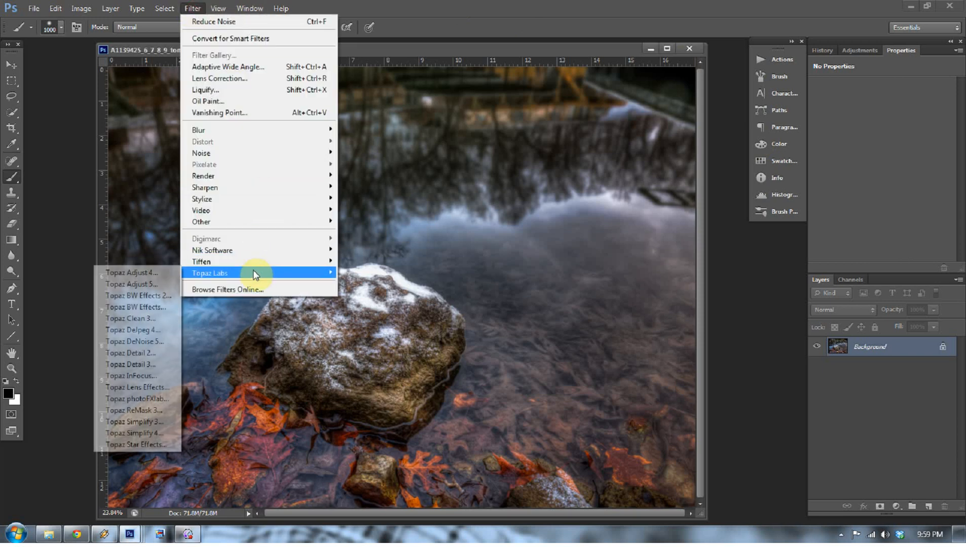
pyautogui.click(161, 297)
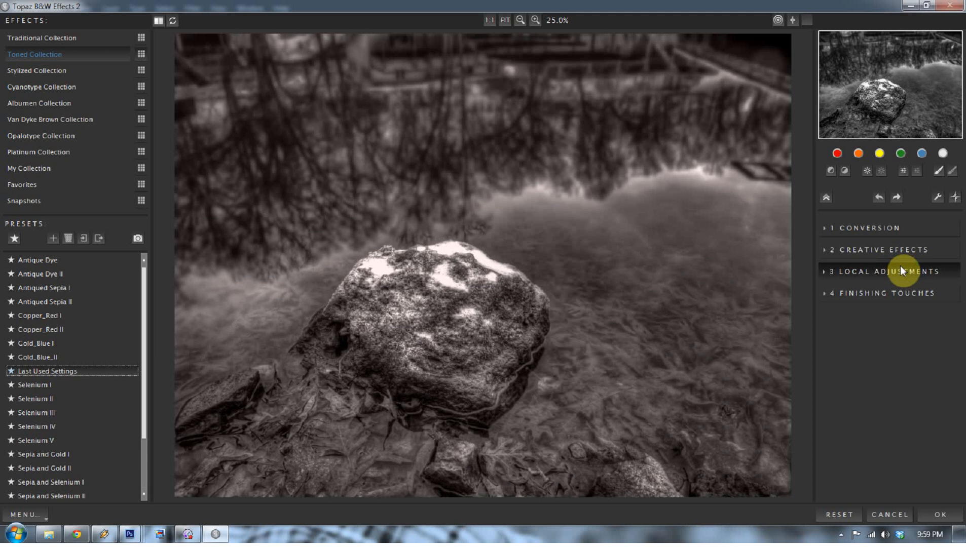
pyautogui.click(846, 514)
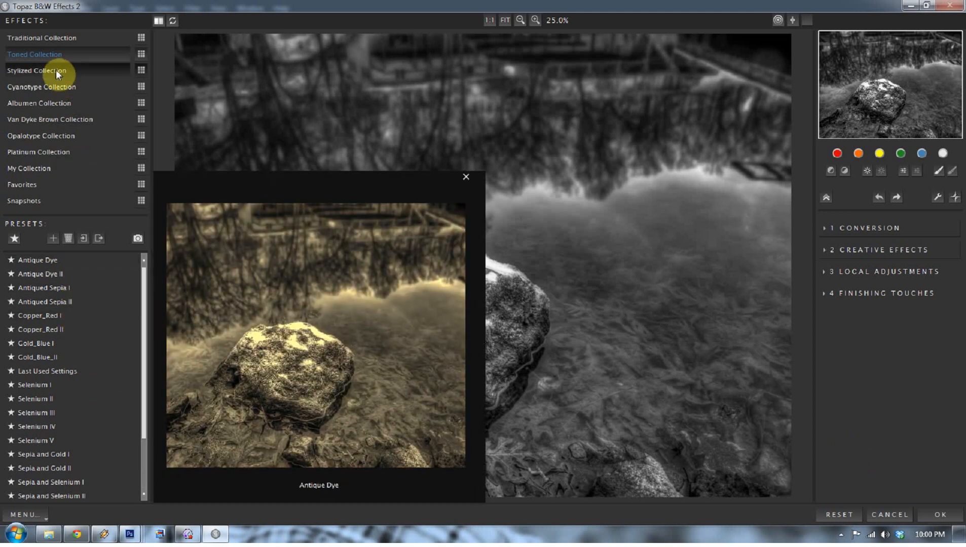
# Step: Browse the Stylized Collection and preview its presets, such as Diffusion, on the photo
pyautogui.click(54, 69)
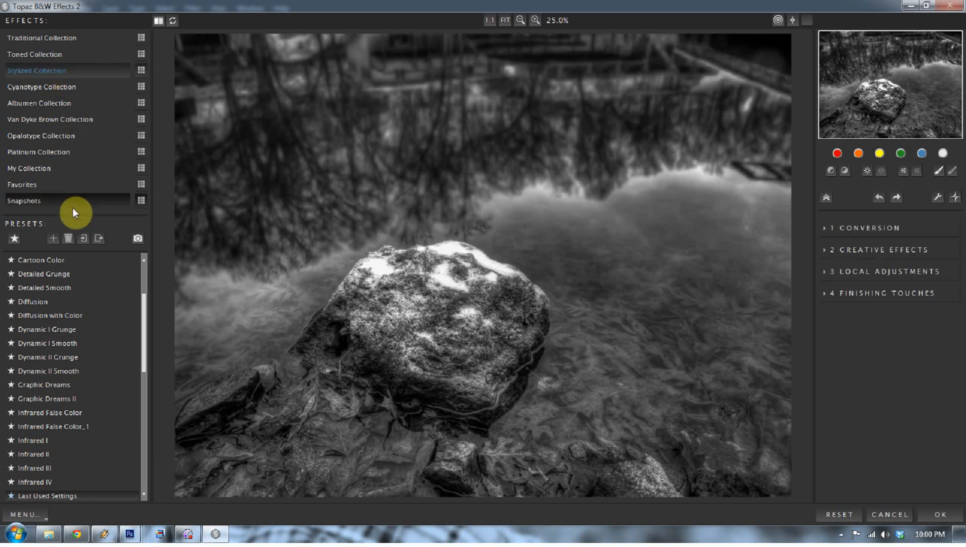
pyautogui.moveTo(60, 258)
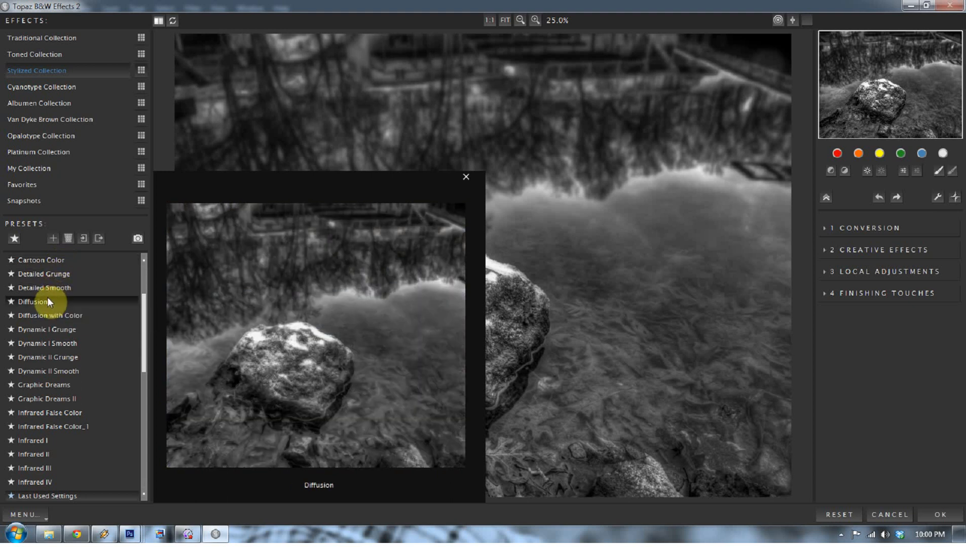
pyautogui.click(34, 328)
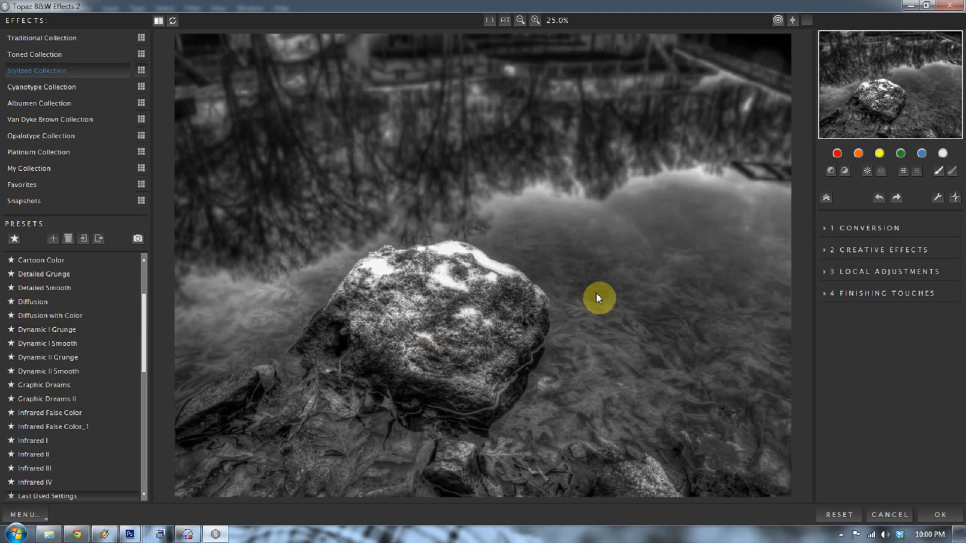
# Step: Try the red, orange and yellow quick color filters on the conversion and reset the adjustments
pyautogui.click(838, 154)
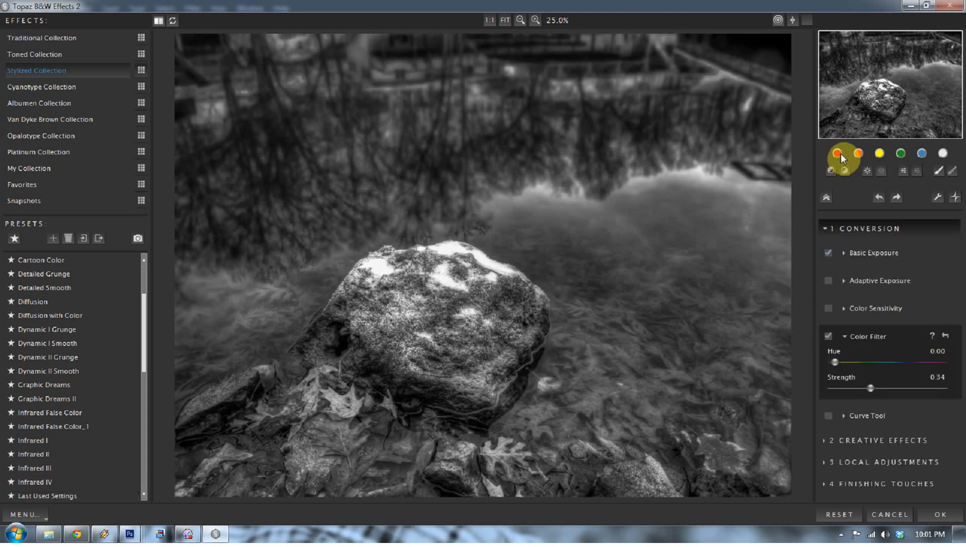
pyautogui.click(858, 154)
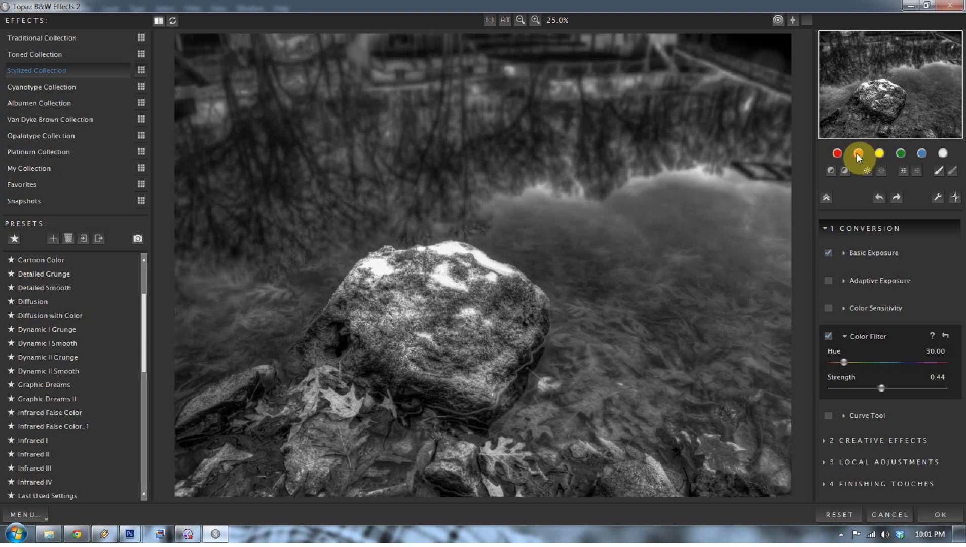
pyautogui.click(877, 154)
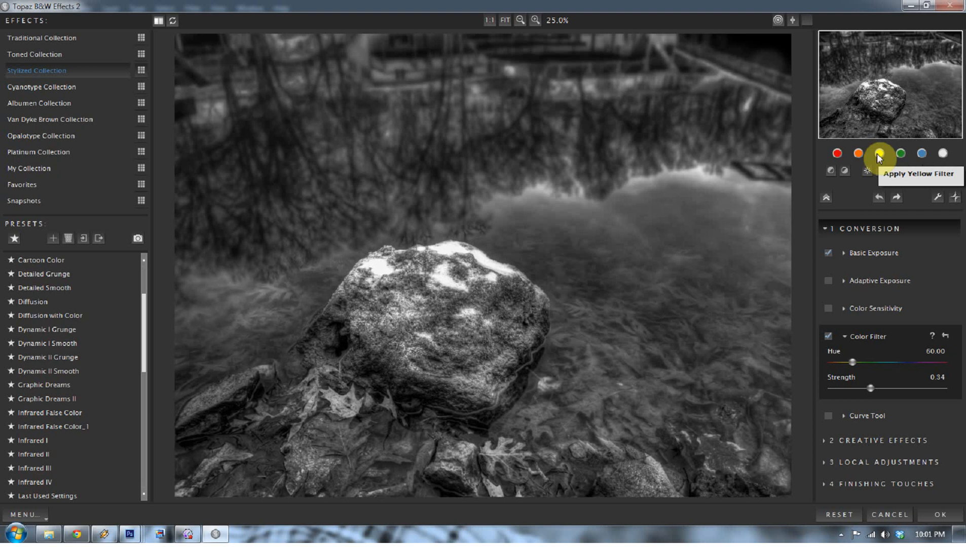
pyautogui.click(838, 153)
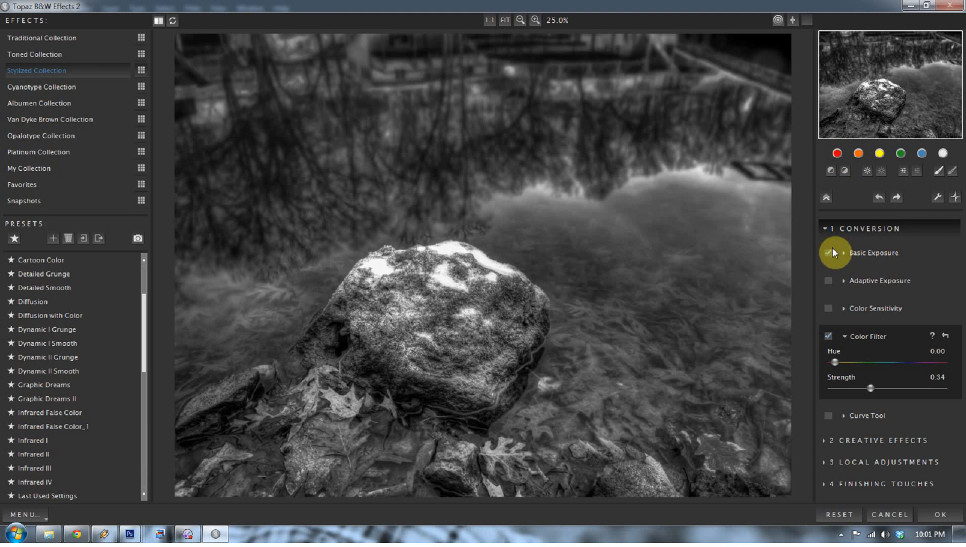
pyautogui.click(840, 514)
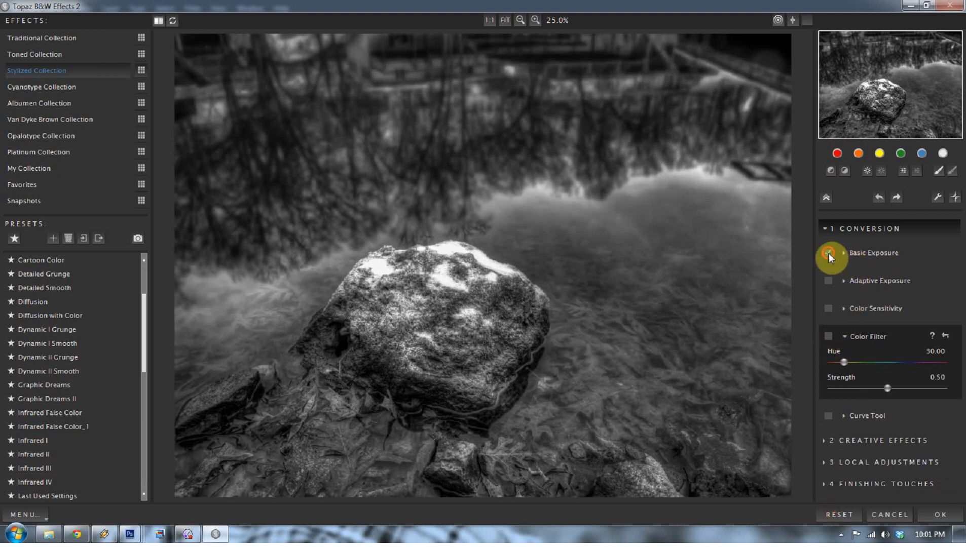
# Step: Collapse the Color Filter settings, expand Basic Exposure and read its help description
pyautogui.click(844, 337)
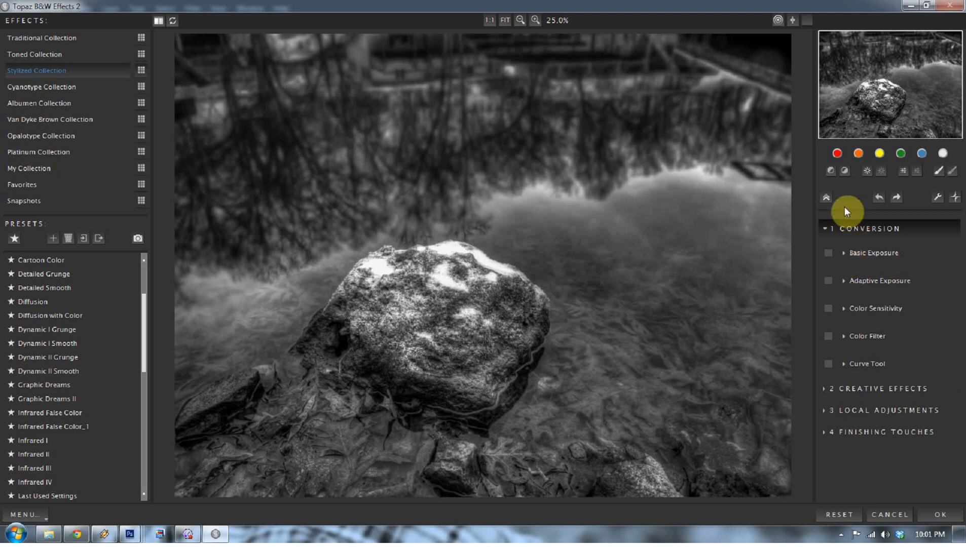
pyautogui.click(846, 253)
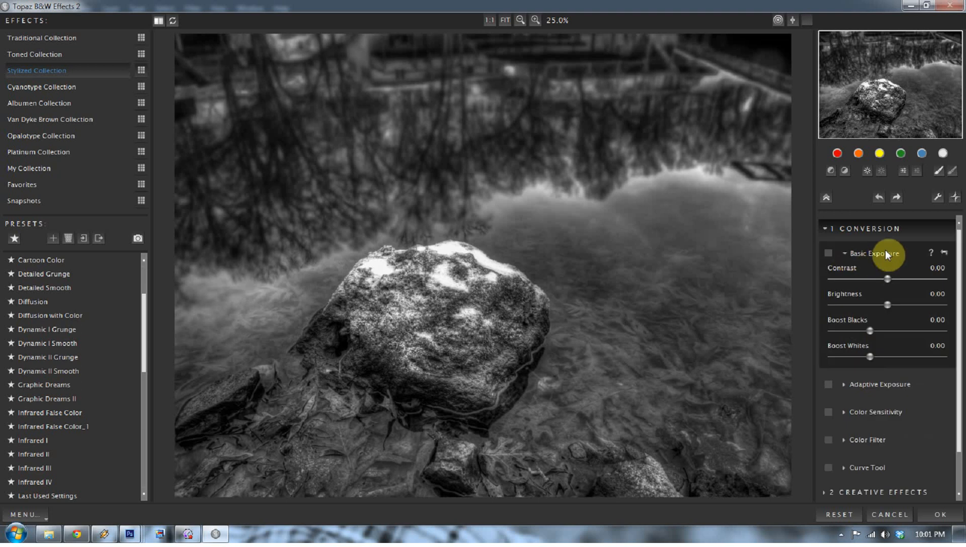
pyautogui.click(932, 253)
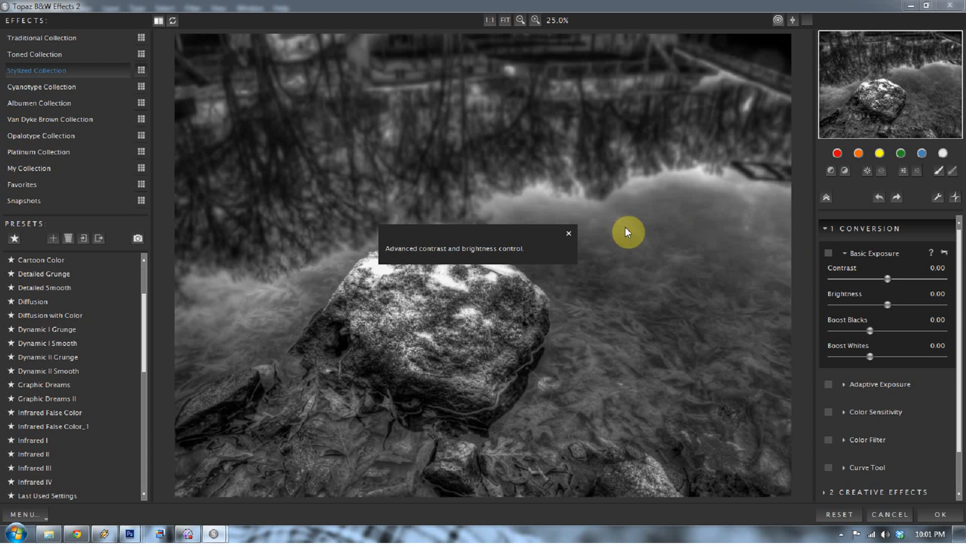
pyautogui.click(568, 235)
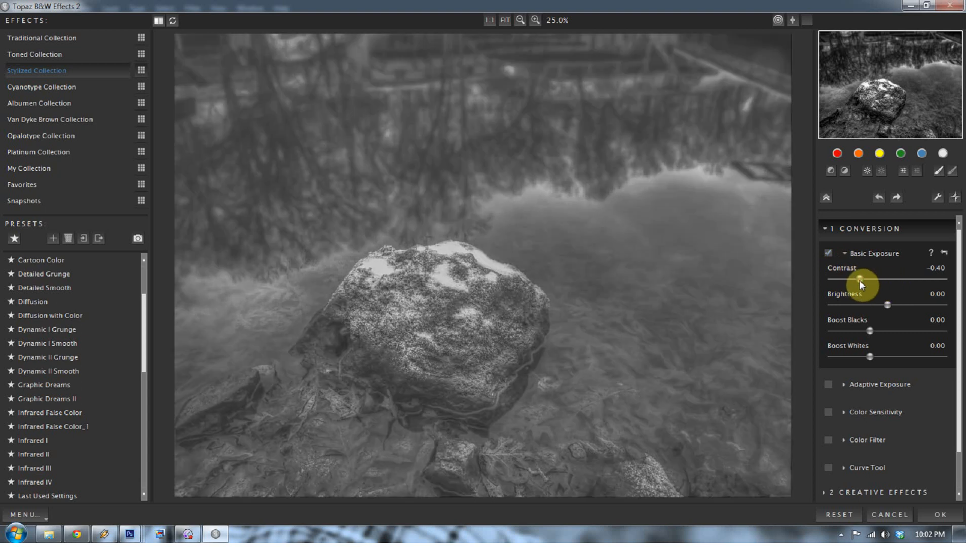
# Step: Enable Basic Exposure with Contrast 0.03, Boost Blacks 0.01 and Boost Whites 0.05, and collapse its settings
pyautogui.click(832, 254)
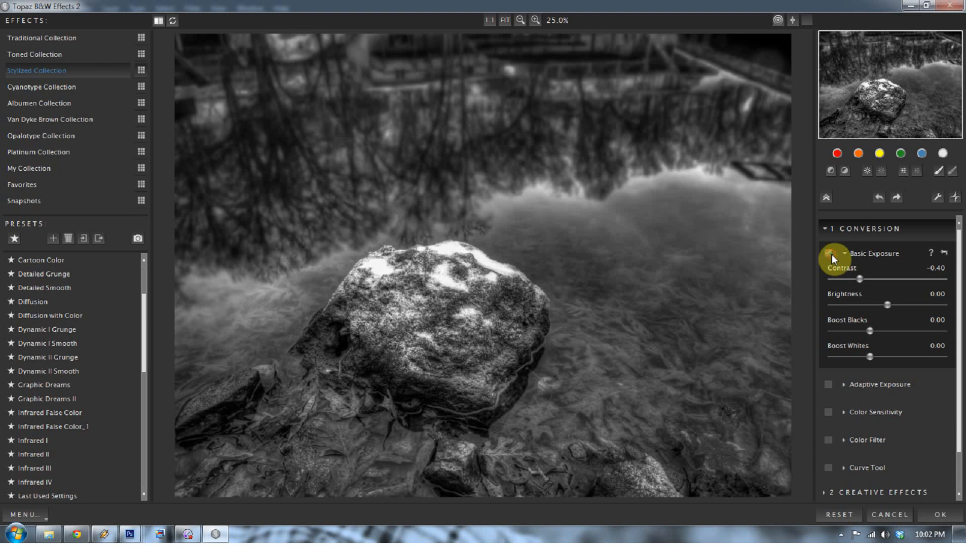
pyautogui.click(832, 255)
pyautogui.moveTo(859, 279); pyautogui.dragTo(890, 280)
pyautogui.click(870, 331)
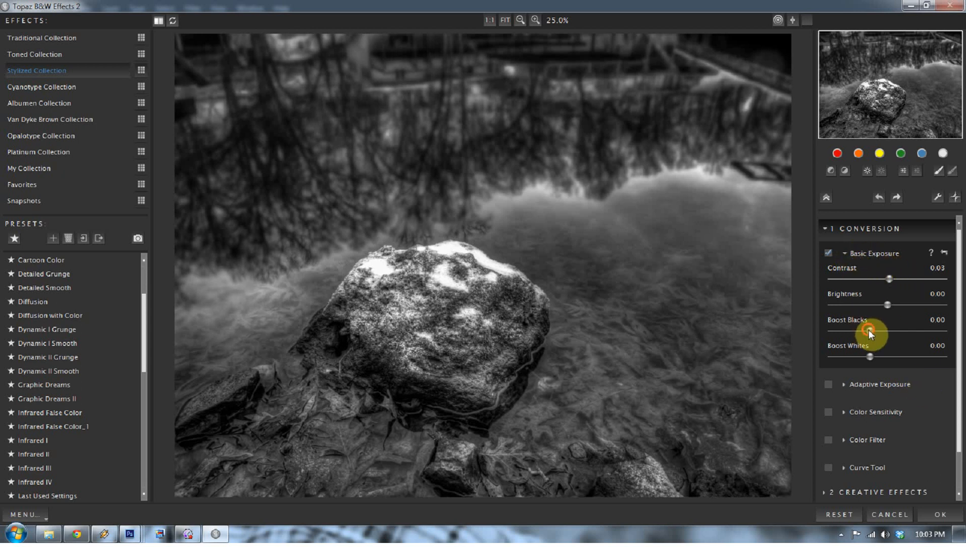
pyautogui.moveTo(871, 330); pyautogui.dragTo(869, 333)
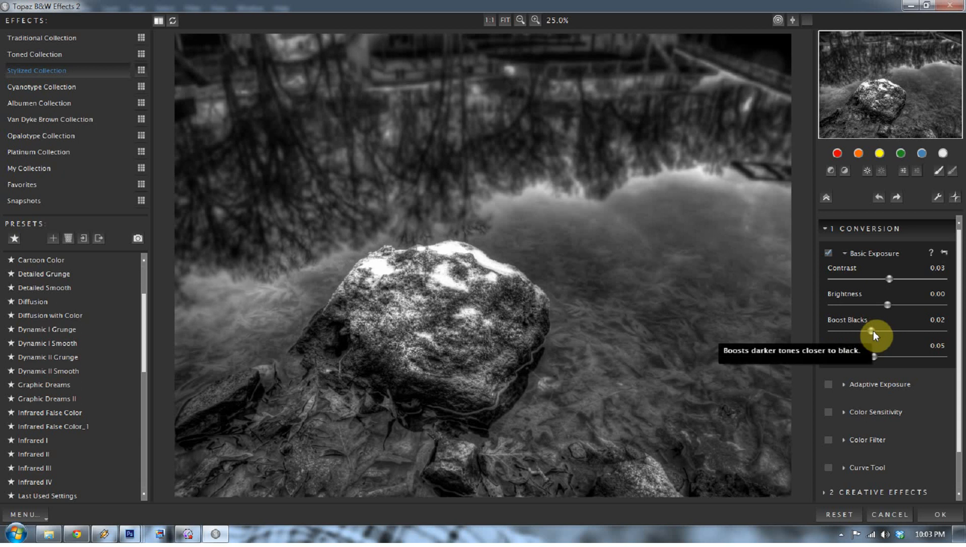
pyautogui.moveTo(872, 332); pyautogui.dragTo(869, 334)
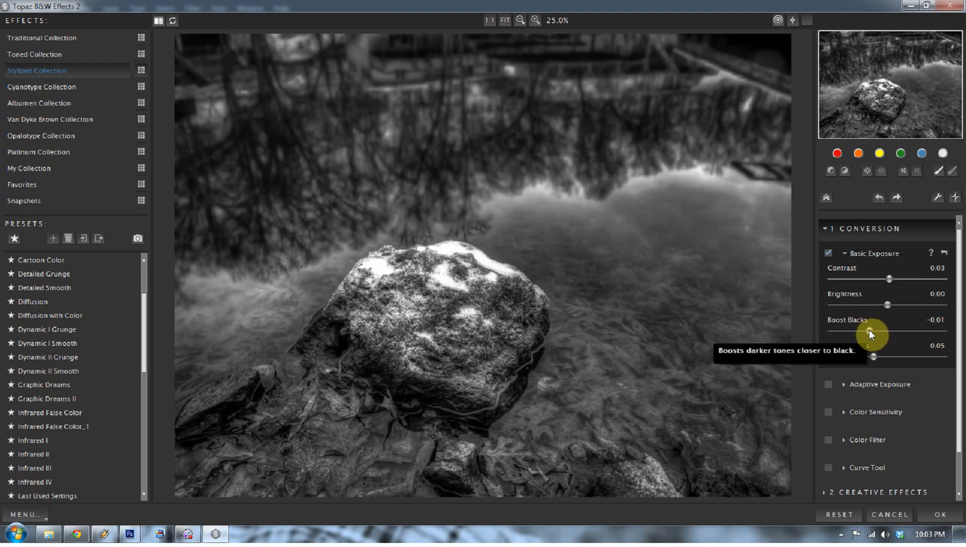
pyautogui.moveTo(870, 333); pyautogui.dragTo(871, 335)
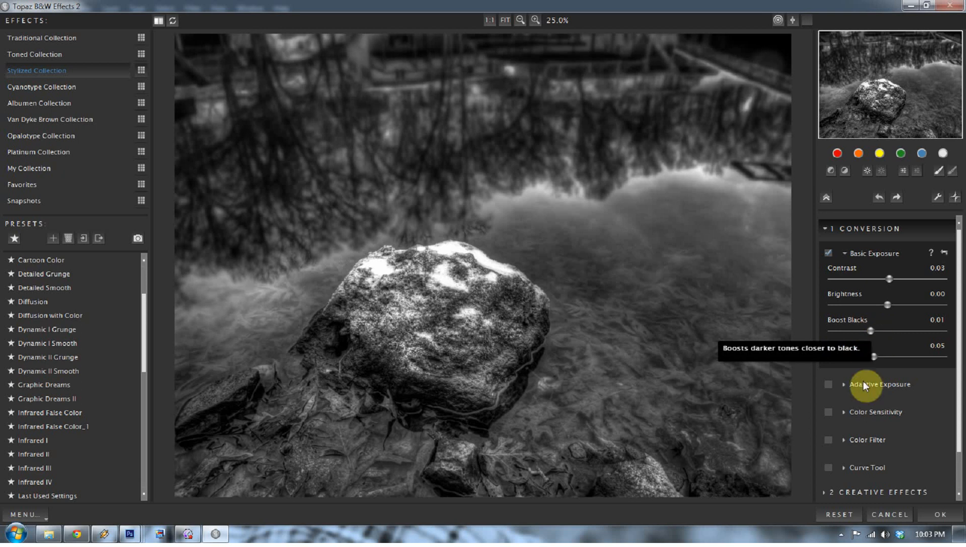
pyautogui.click(845, 253)
# Step: Enable Adaptive Exposure for the conversion and read its help description
pyautogui.click(841, 282)
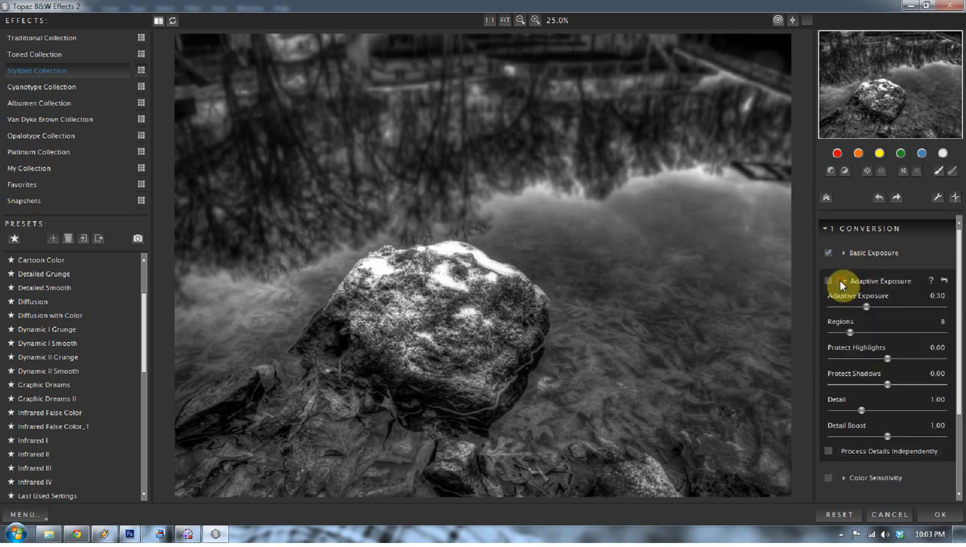
pyautogui.click(829, 281)
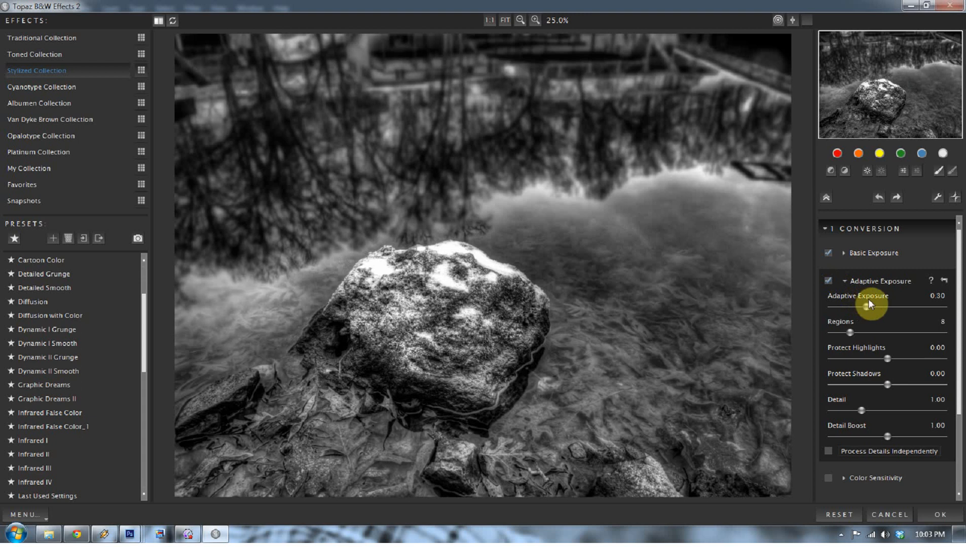
pyautogui.click(930, 280)
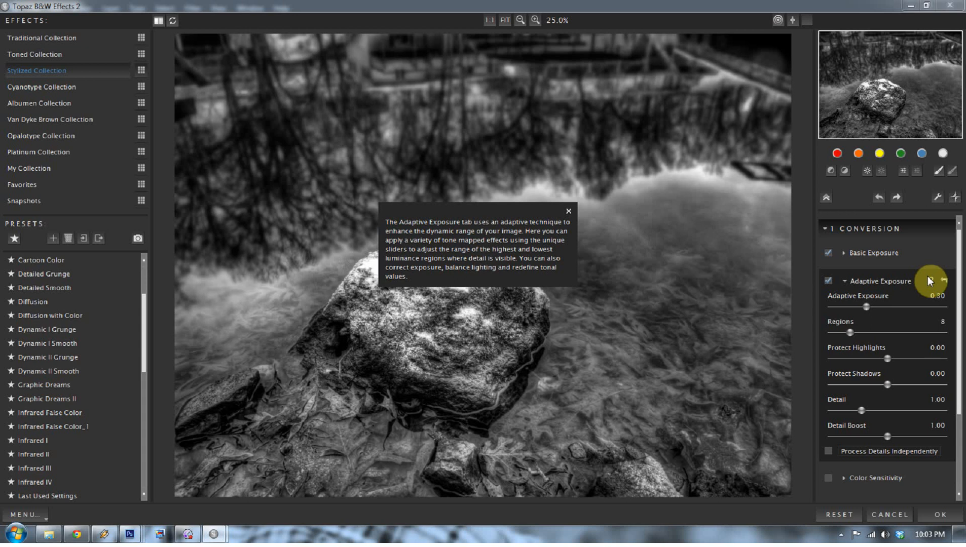
pyautogui.click(568, 212)
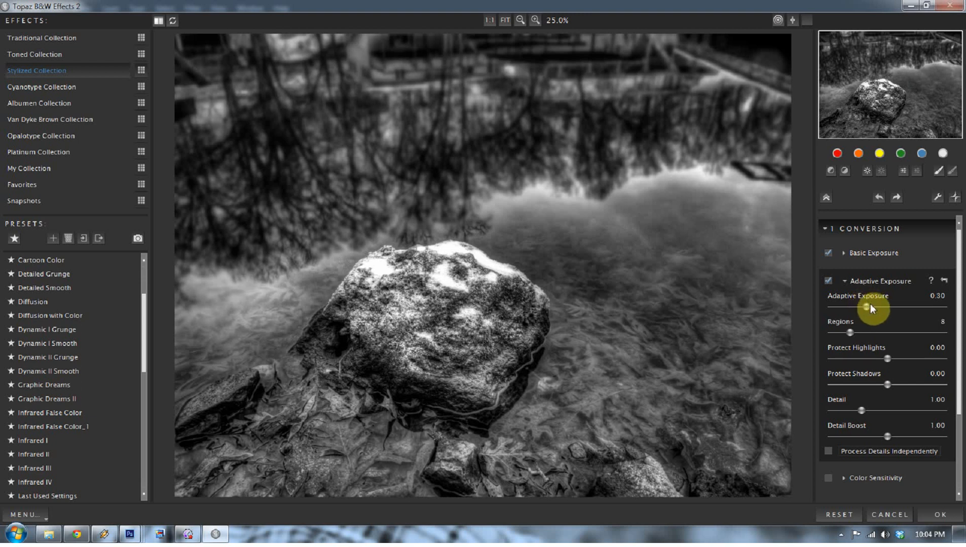
# Step: Set Adaptive Exposure to 0.33, Regions to 16, Protect Highlights to 0.04 and Detail to 1.09
pyautogui.moveTo(872, 305); pyautogui.dragTo(877, 305)
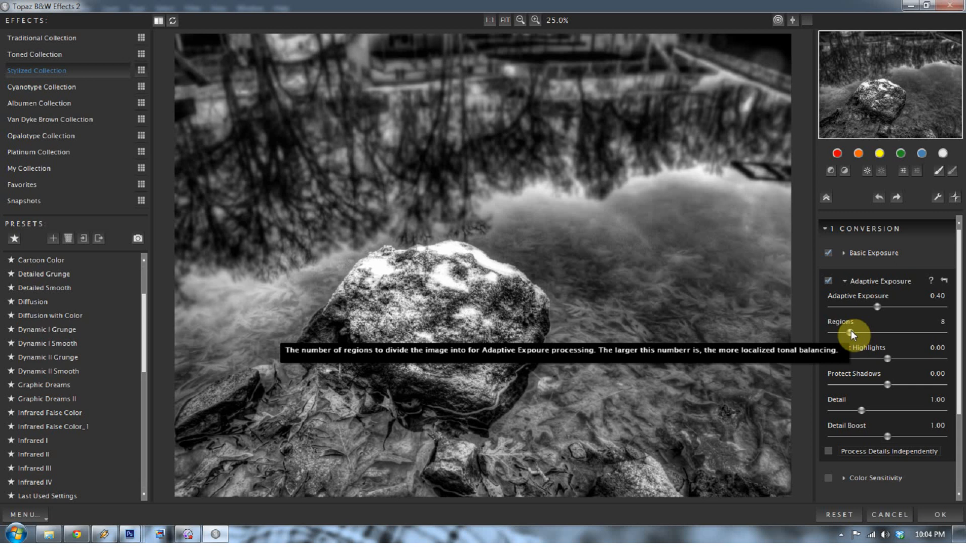
pyautogui.moveTo(855, 332); pyautogui.dragTo(937, 332)
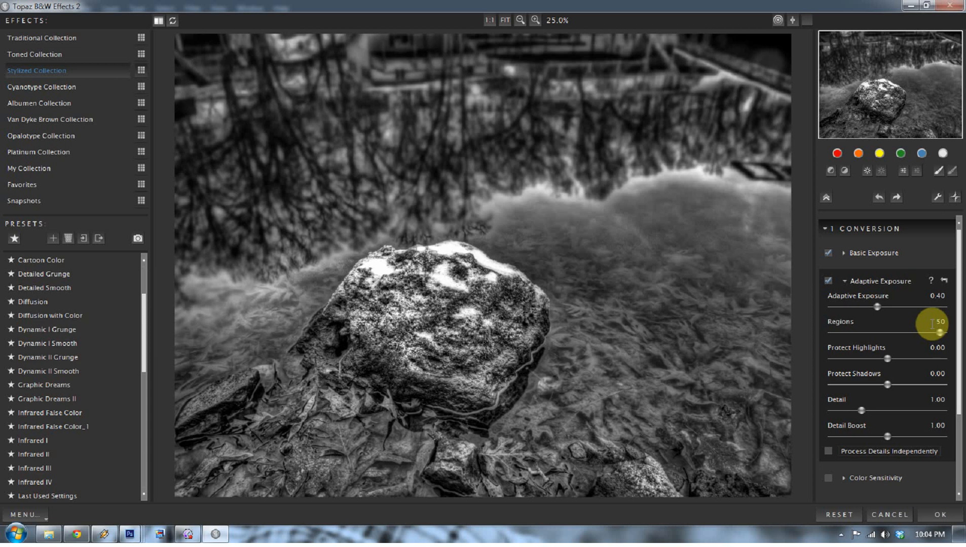
pyautogui.moveTo(940, 331); pyautogui.dragTo(867, 307)
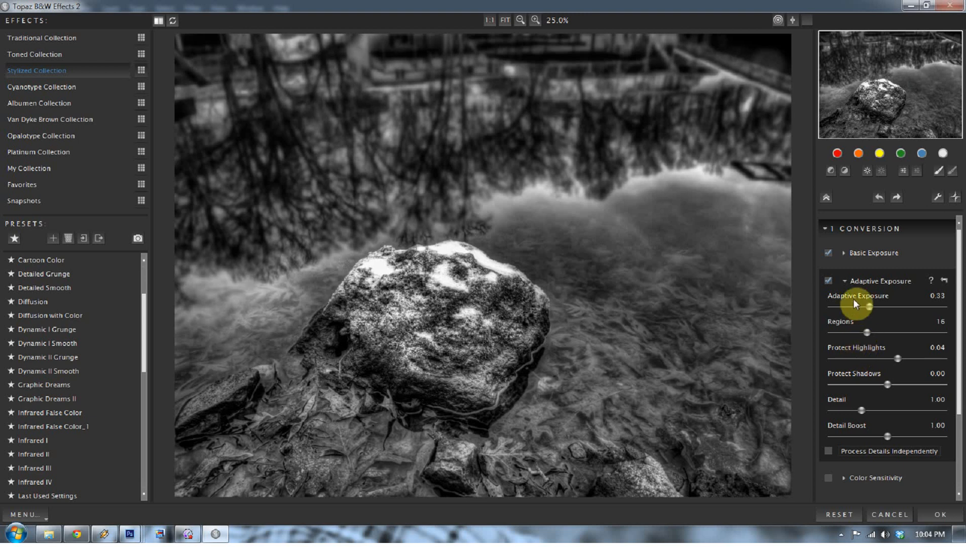
pyautogui.moveTo(862, 409)
pyautogui.mouseDown()
pyautogui.moveTo(873, 412)
pyautogui.moveTo(862, 410)
pyautogui.mouseUp()
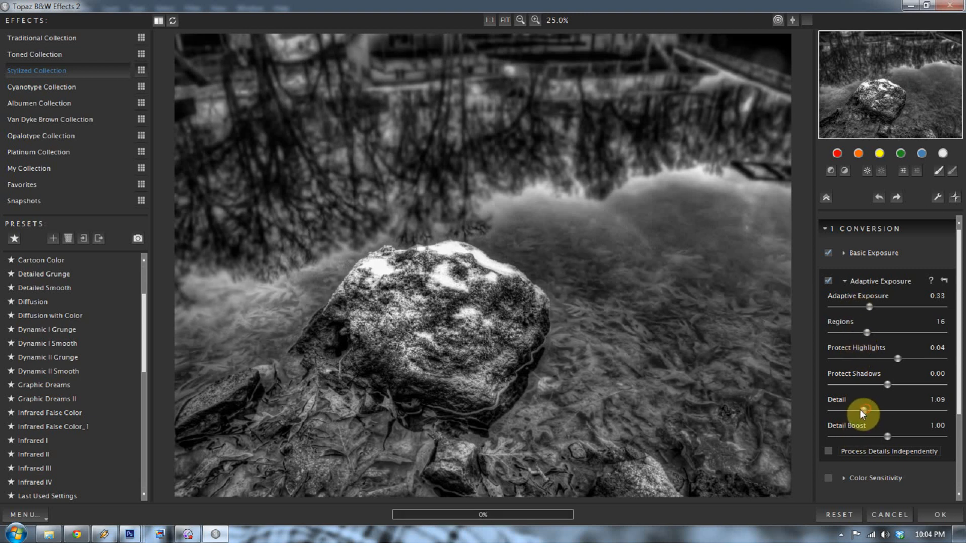
# Step: Compare the image with Adaptive Exposure off and on, and set its strength to 0.20
pyautogui.click(831, 280)
pyautogui.click(830, 278)
pyautogui.click(839, 280)
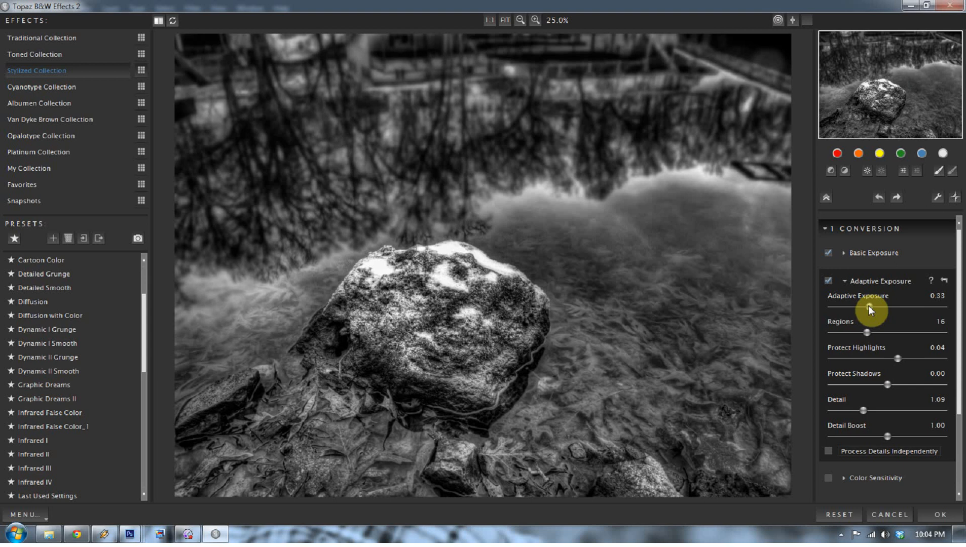
pyautogui.moveTo(864, 307); pyautogui.dragTo(851, 305)
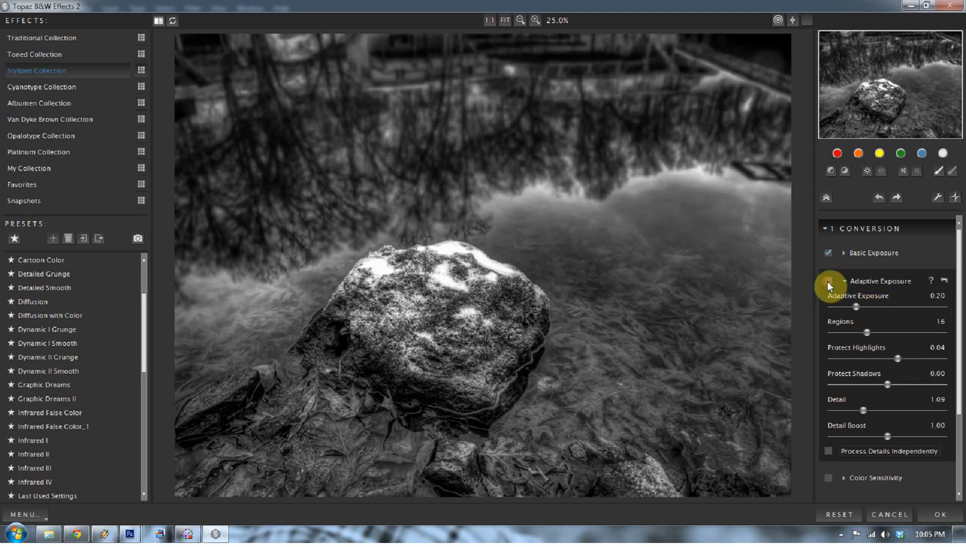
pyautogui.click(844, 281)
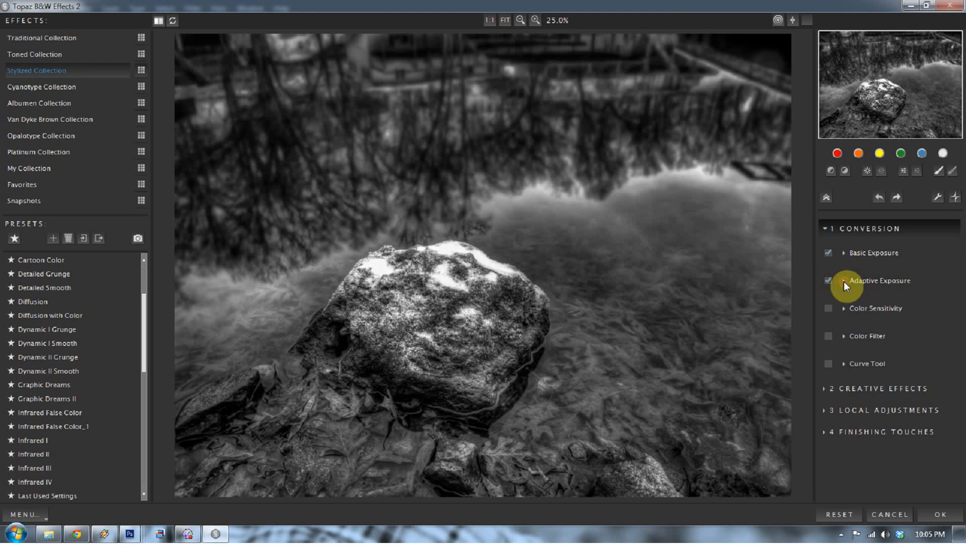
# Step: Enable Color Sensitivity and set Red to 0.60 and Yellow to -0.10
pyautogui.click(843, 308)
pyautogui.click(830, 309)
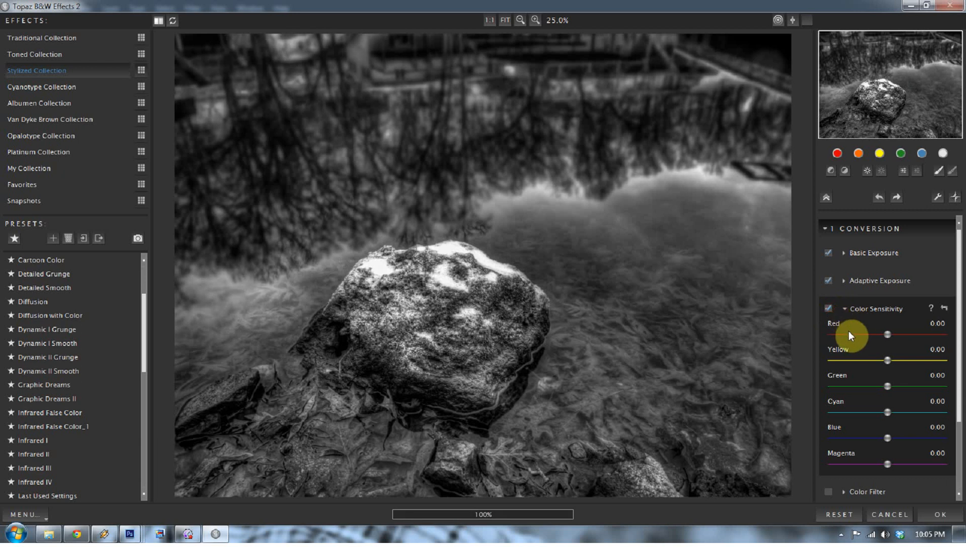
pyautogui.moveTo(892, 334); pyautogui.dragTo(920, 335)
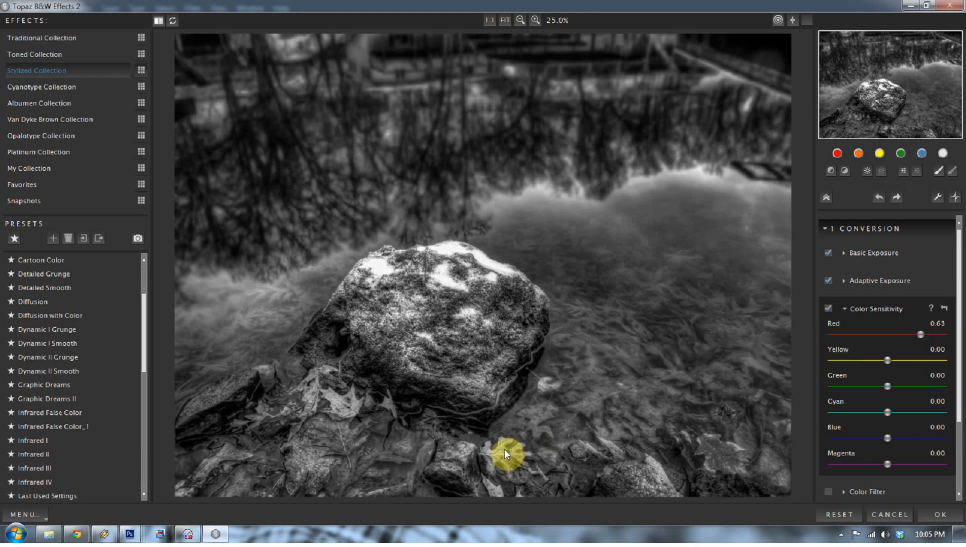
pyautogui.moveTo(921, 335)
pyautogui.mouseDown()
pyautogui.moveTo(861, 334)
pyautogui.moveTo(918, 334)
pyautogui.moveTo(869, 361)
pyautogui.moveTo(901, 361)
pyautogui.moveTo(865, 361)
pyautogui.moveTo(882, 360)
pyautogui.mouseUp()
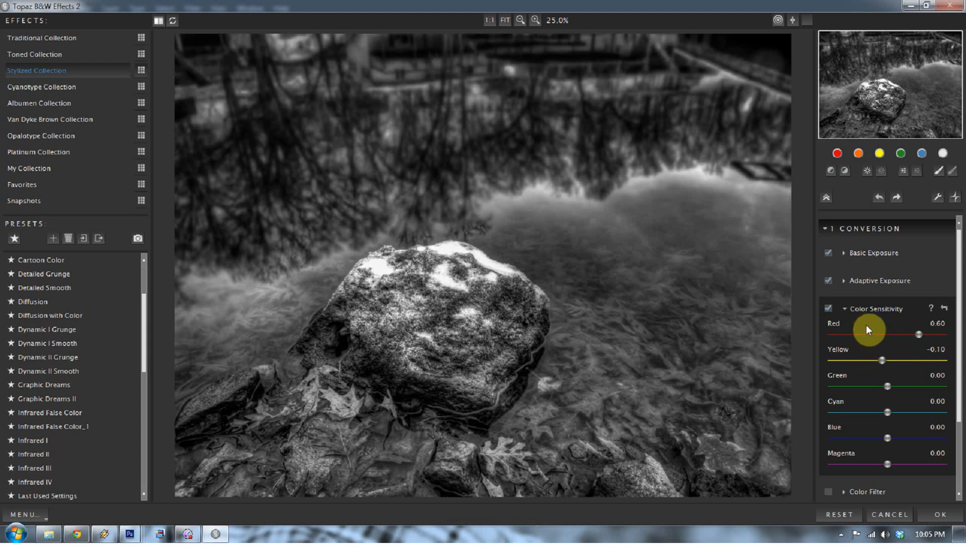
# Step: Turn off the Color Sensitivity adjustment of the conversion
pyautogui.click(844, 308)
pyautogui.click(829, 308)
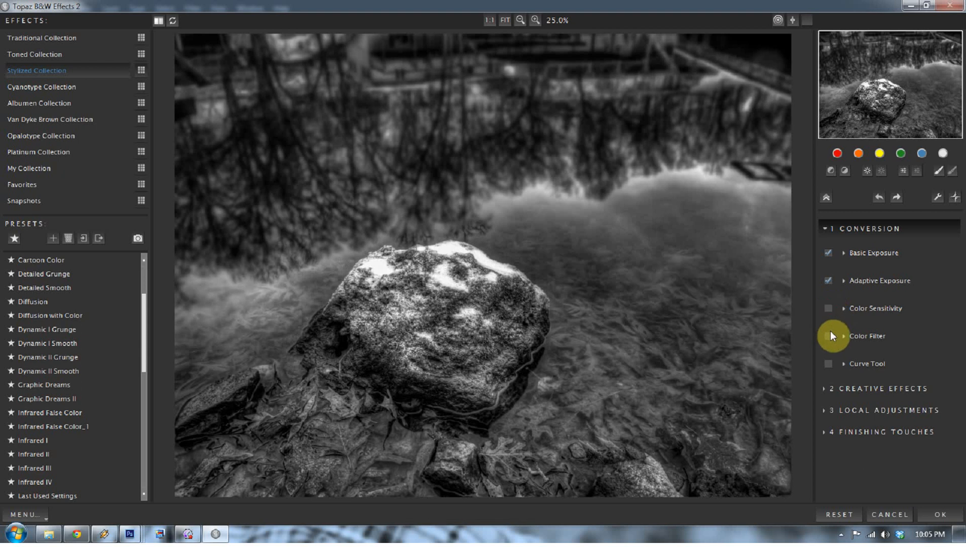
# Step: Try the Color Filter with a Hue of 63.41, and turn the filter off again
pyautogui.click(845, 337)
pyautogui.click(829, 336)
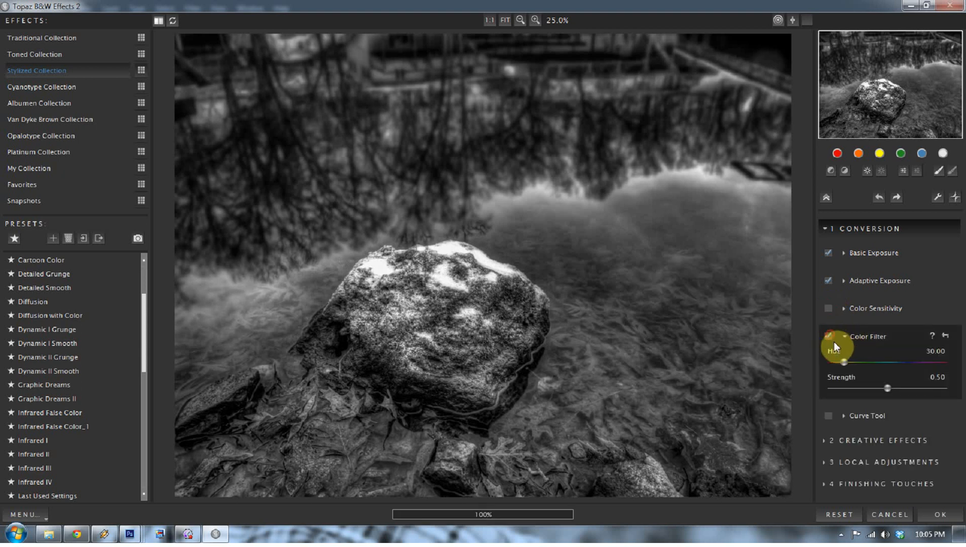
pyautogui.moveTo(844, 362)
pyautogui.mouseDown()
pyautogui.moveTo(869, 363)
pyautogui.moveTo(853, 359)
pyautogui.mouseUp()
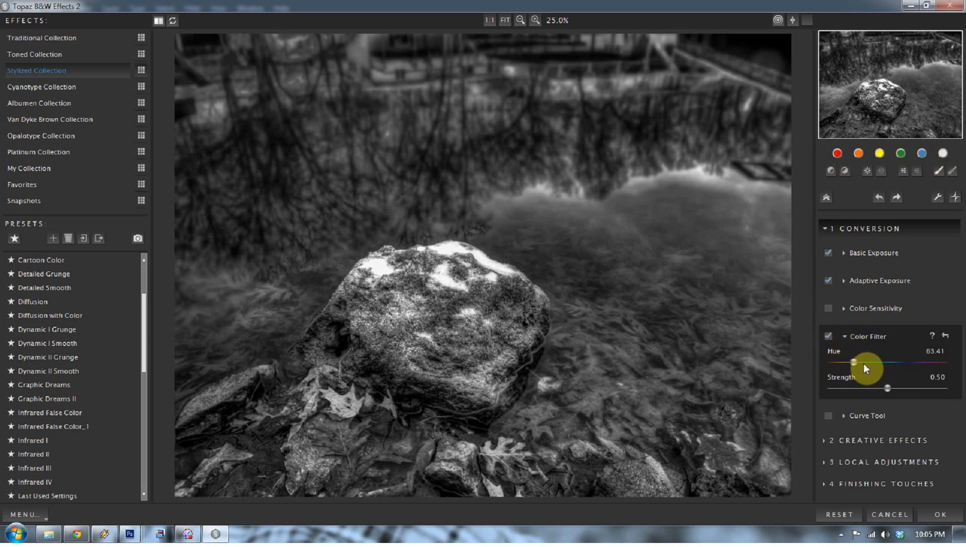
pyautogui.click(829, 337)
pyautogui.click(844, 337)
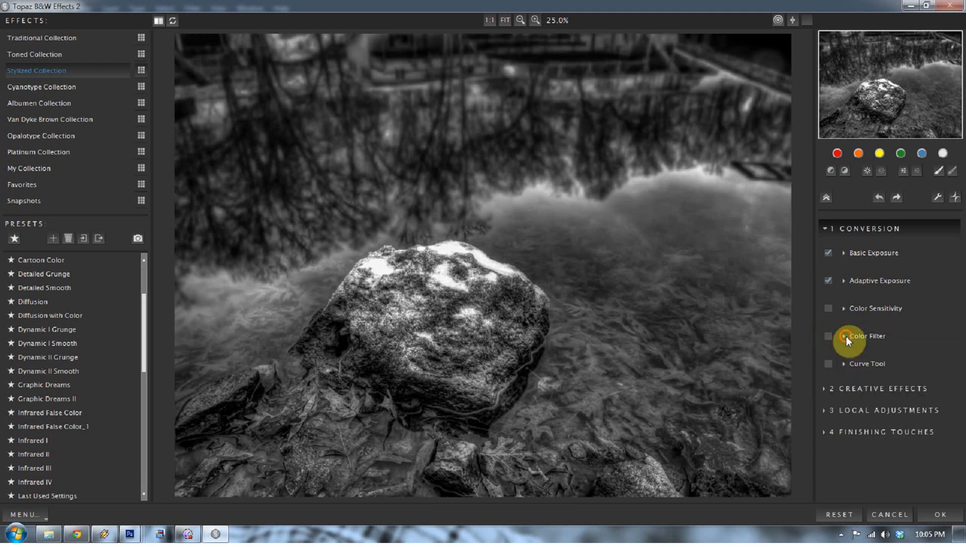
# Step: Try a custom contrast curve with one shadow point and one highlight point, and turn the Curve Tool off again
pyautogui.click(844, 364)
pyautogui.scroll(-2, 874, 434)
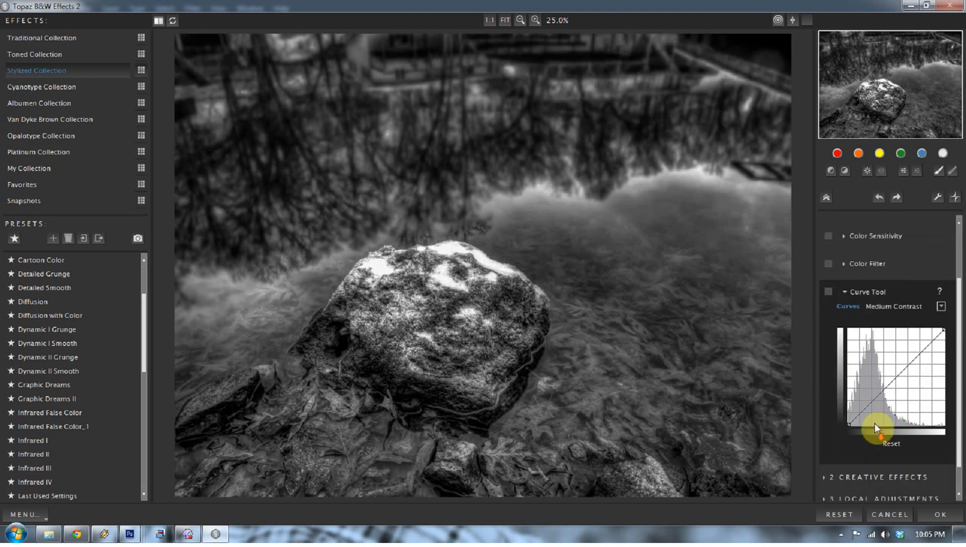
pyautogui.moveTo(871, 401); pyautogui.dragTo(871, 398)
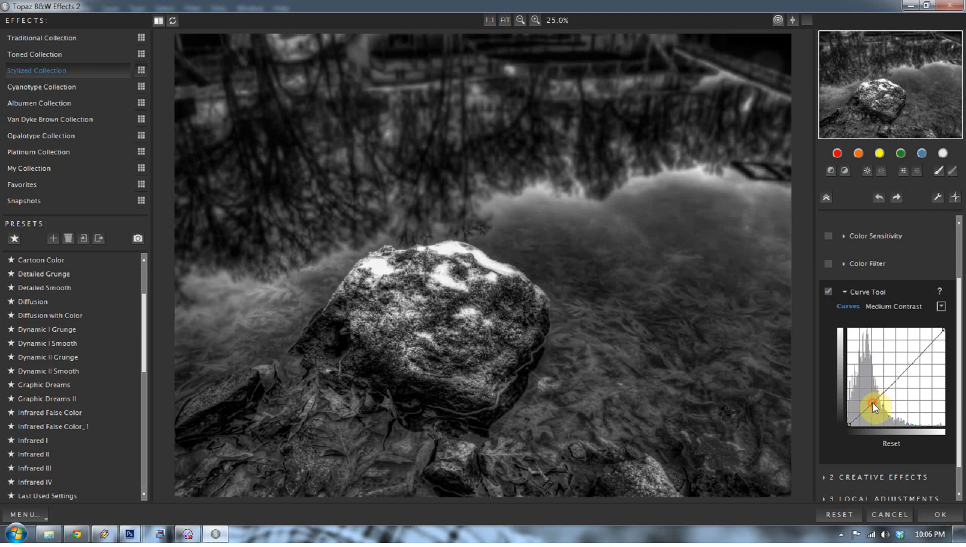
pyautogui.click(919, 351)
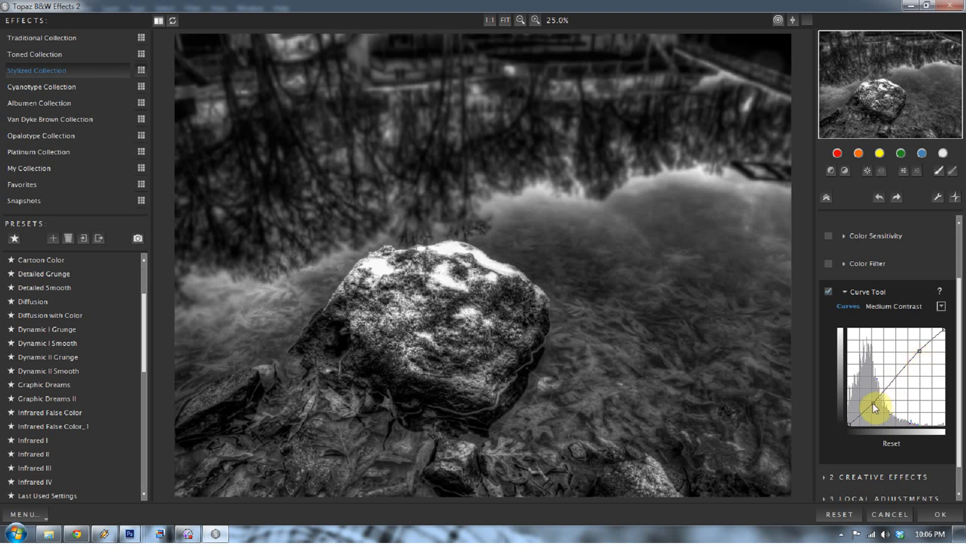
pyautogui.click(844, 292)
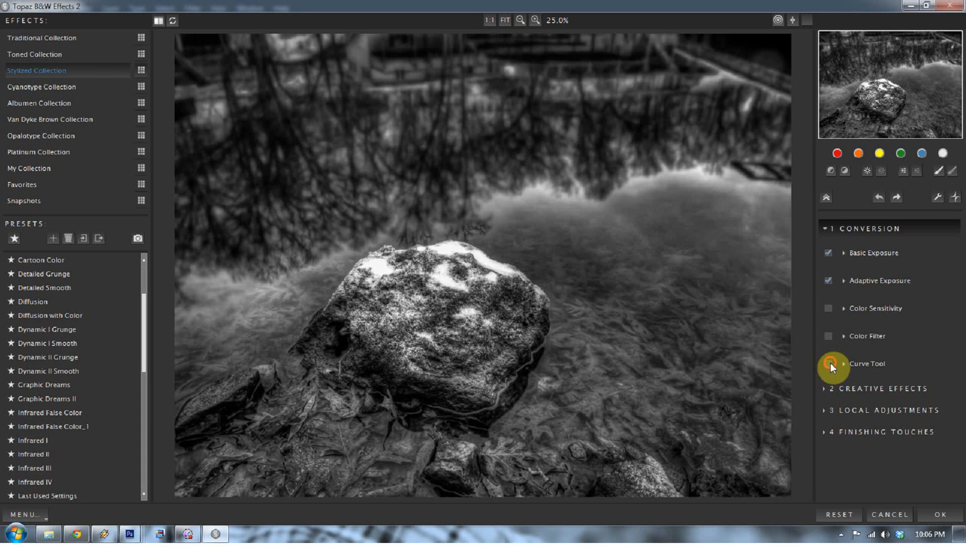
# Step: Preview the Simplify creative effect on the image and switch it off again
pyautogui.click(824, 389)
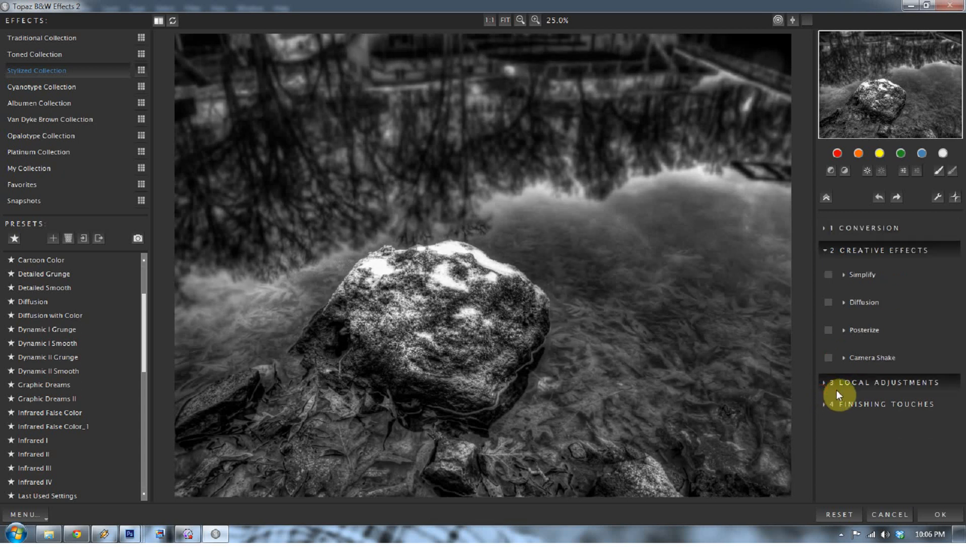
pyautogui.click(829, 275)
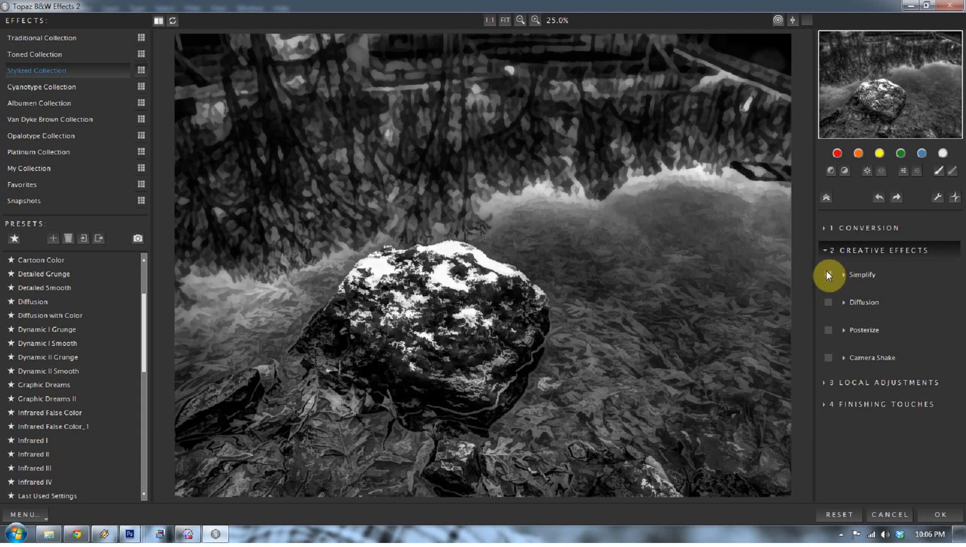
pyautogui.click(829, 274)
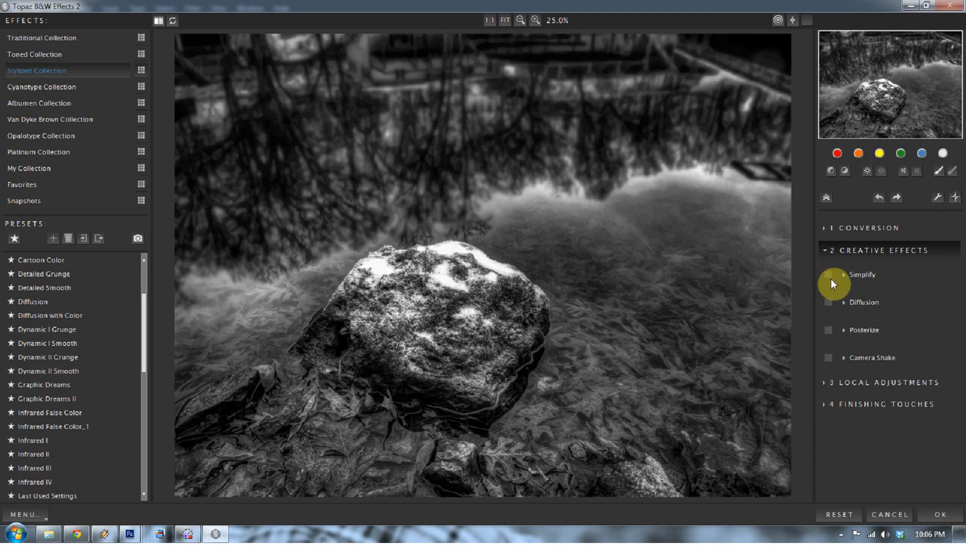
# Step: Try the Diffusion effect with Softness at 0.44 and disable it again
pyautogui.click(829, 303)
pyautogui.click(847, 305)
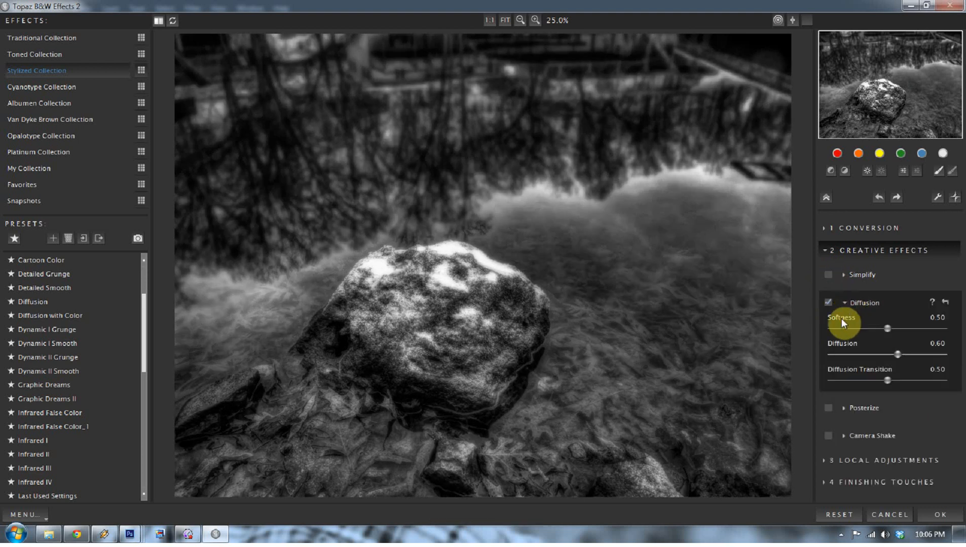
pyautogui.moveTo(879, 329); pyautogui.dragTo(874, 326)
pyautogui.click(829, 303)
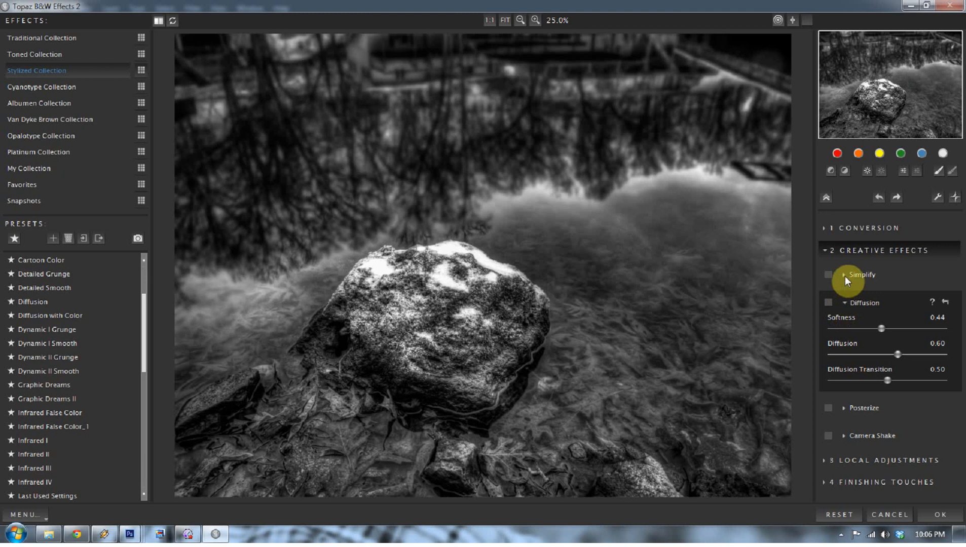
# Step: Examine the Local Adjustment types and the brush settings offered for dodging and burning
pyautogui.click(829, 252)
pyautogui.click(832, 274)
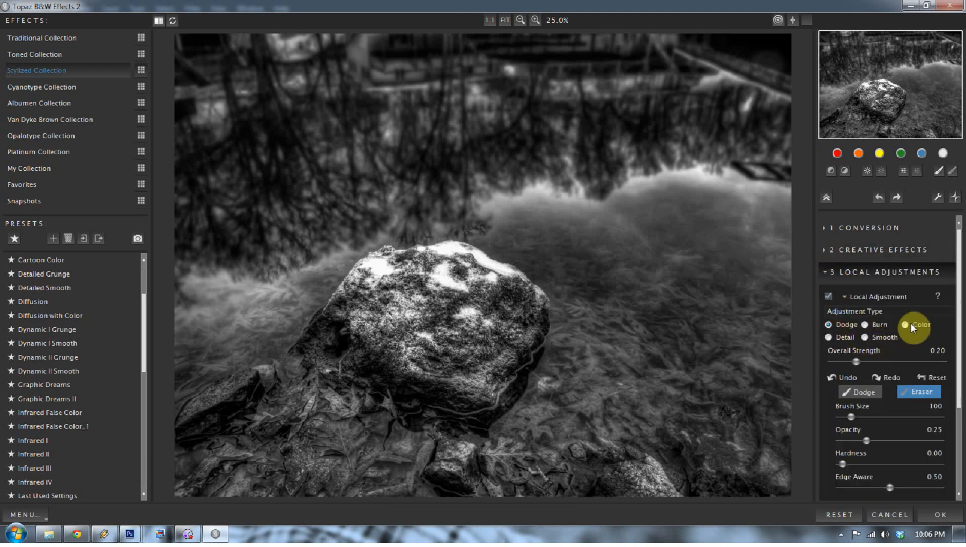
pyautogui.scroll(-3, 874, 351)
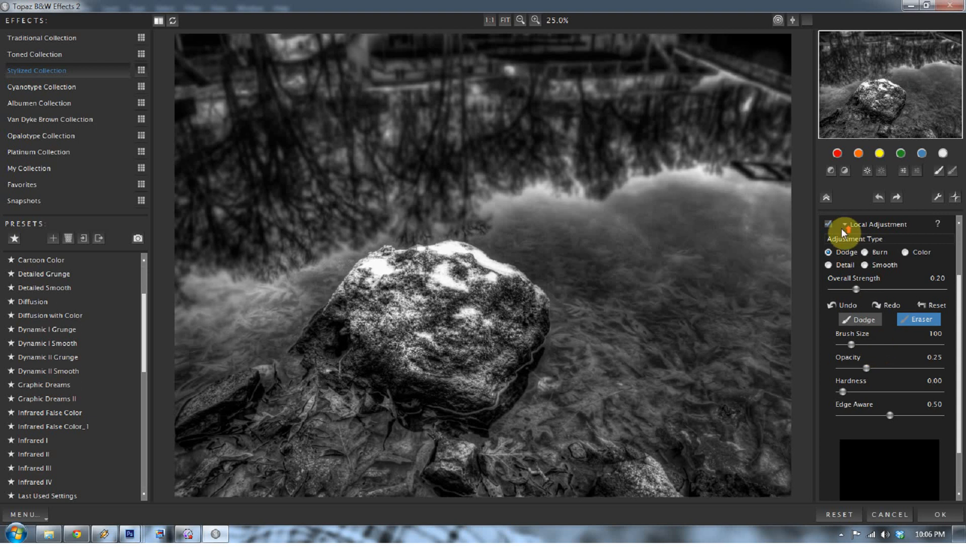
pyautogui.scroll(3, 834, 264)
pyautogui.click(843, 296)
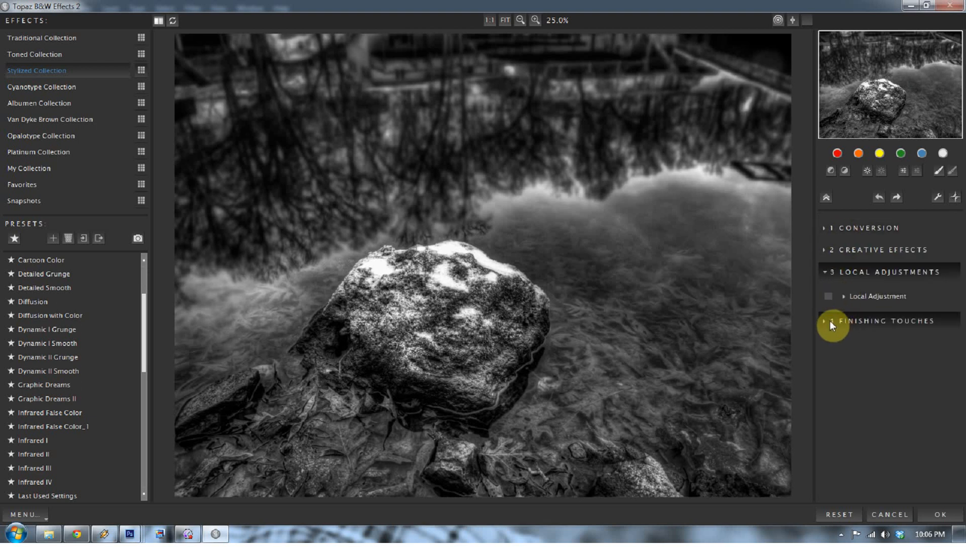
# Step: Enable Silver and Paper Tone in the finishing touches, with Tonal Strength at 0.40 and Silver Hue at 34.77
pyautogui.click(830, 321)
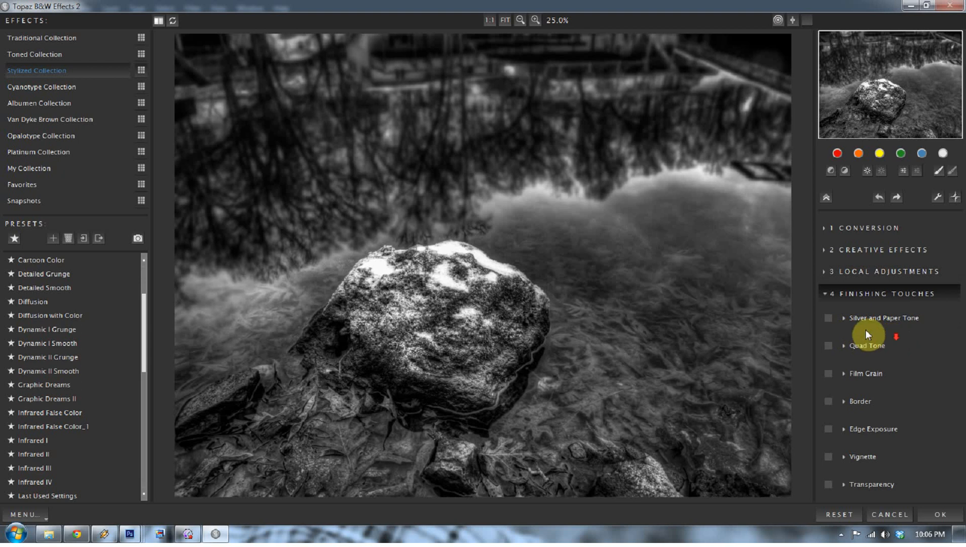
pyautogui.click(829, 318)
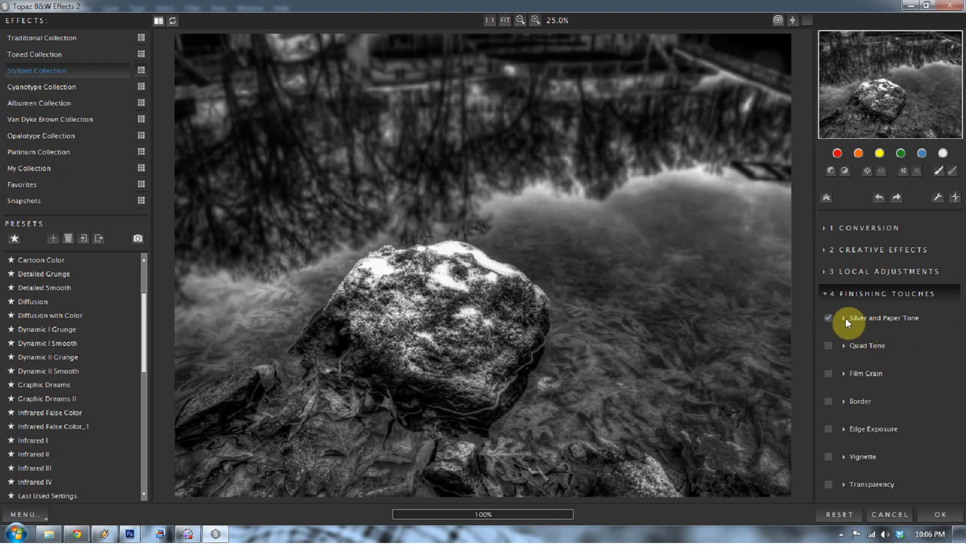
pyautogui.click(844, 318)
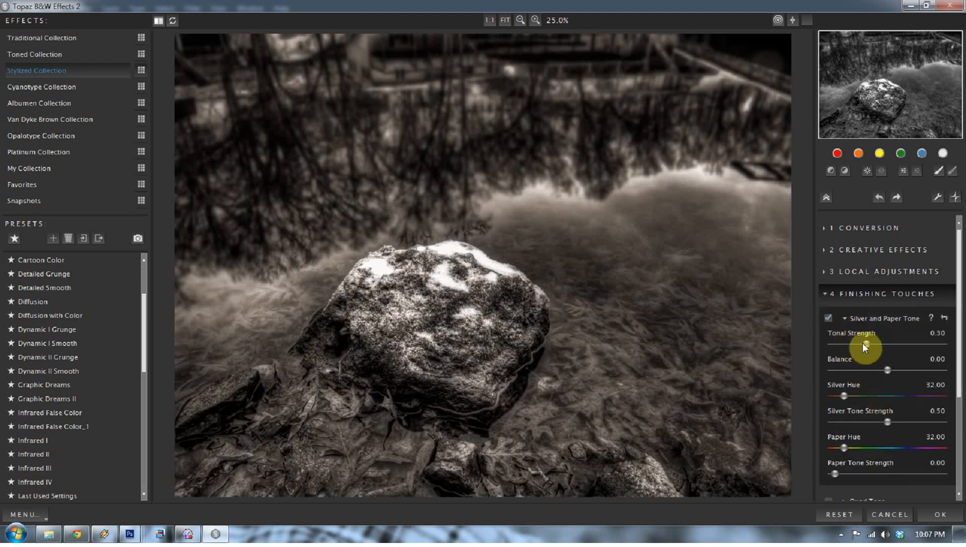
pyautogui.moveTo(862, 344); pyautogui.dragTo(886, 346)
pyautogui.moveTo(838, 391)
pyautogui.mouseDown()
pyautogui.moveTo(932, 395)
pyautogui.moveTo(843, 398)
pyautogui.mouseUp()
# Step: Set Silver Tone Strength to 0.24, Paper Hue to 49.09 and Paper Tone Strength to 0.14
pyautogui.moveTo(844, 448); pyautogui.dragTo(895, 448)
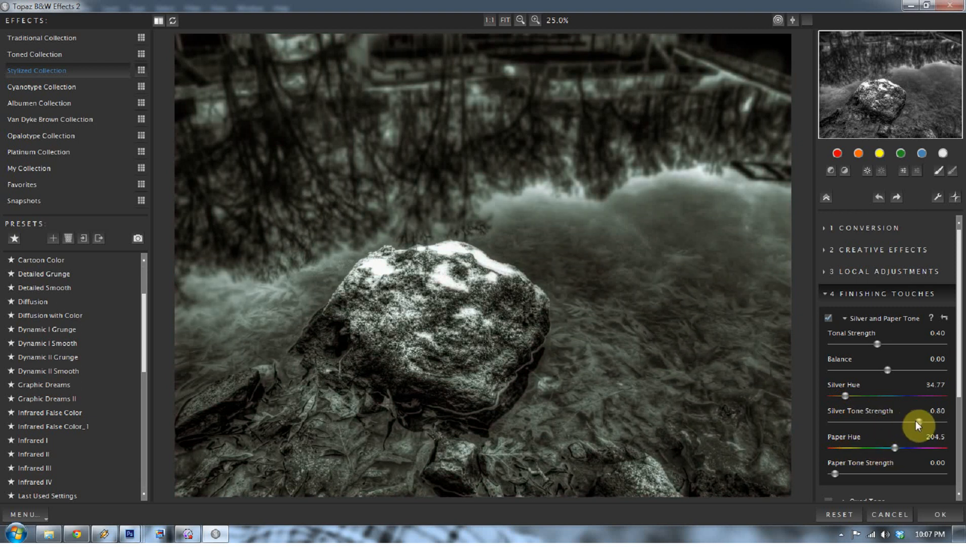
pyautogui.moveTo(915, 421); pyautogui.dragTo(850, 451)
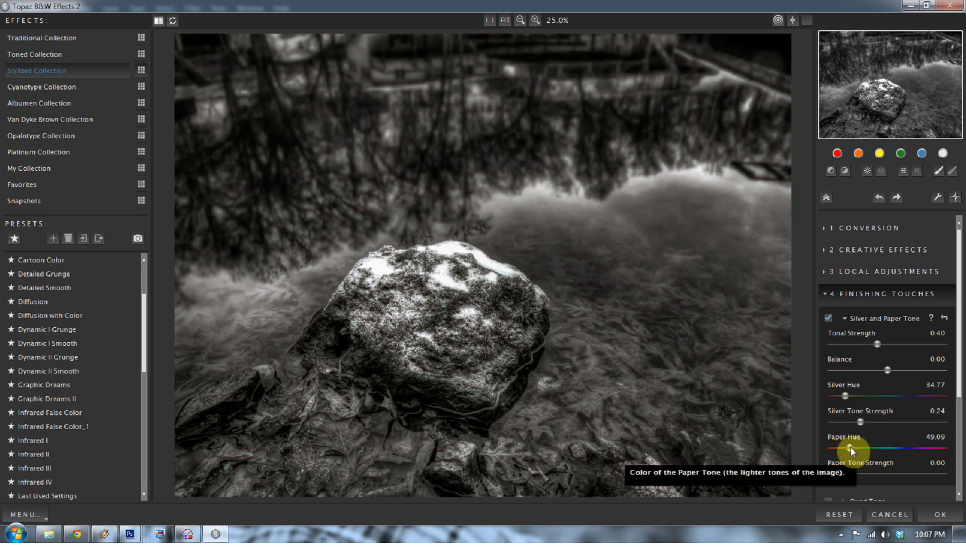
pyautogui.moveTo(835, 473); pyautogui.dragTo(948, 475)
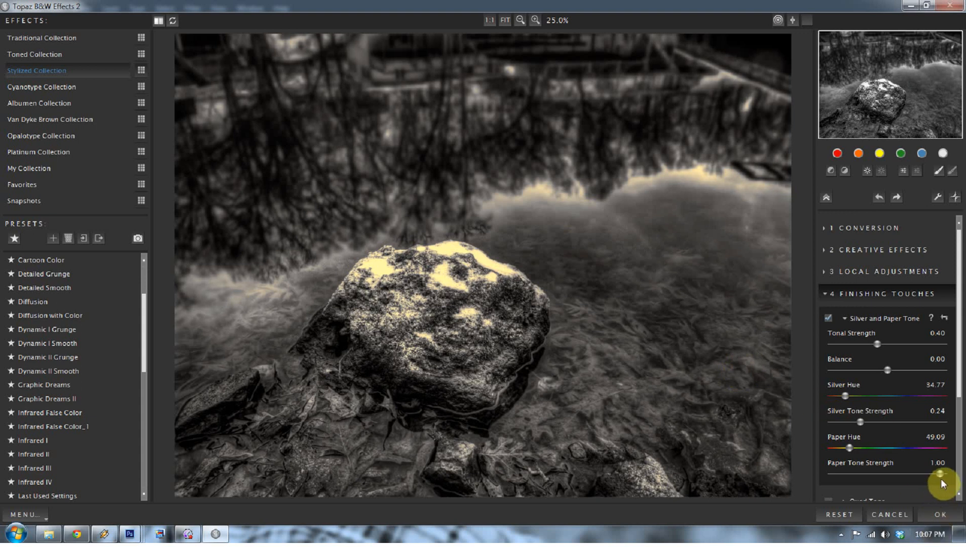
pyautogui.moveTo(937, 475); pyautogui.dragTo(864, 479)
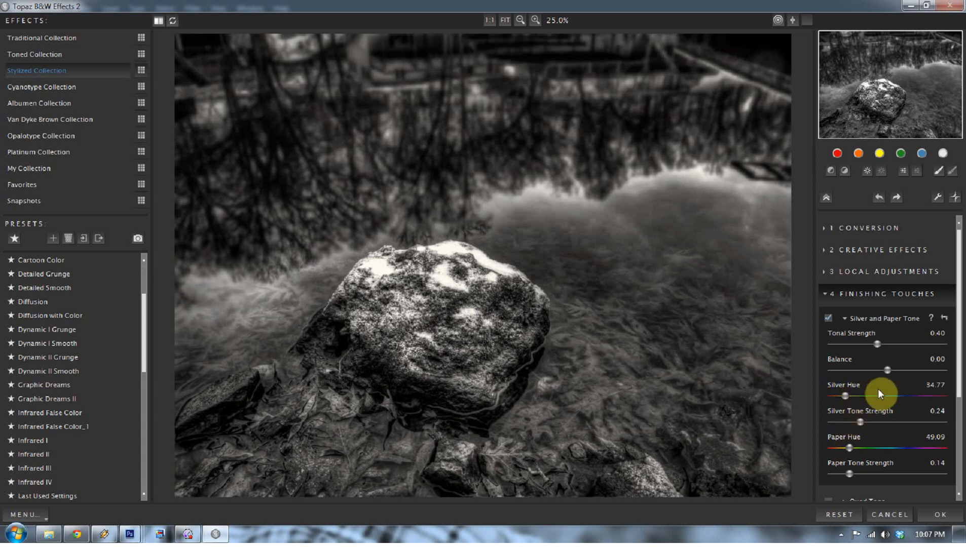
# Step: Compare the image with Silver and Paper Tone off and on, leaving the toning enabled
pyautogui.scroll(-2, 941, 355)
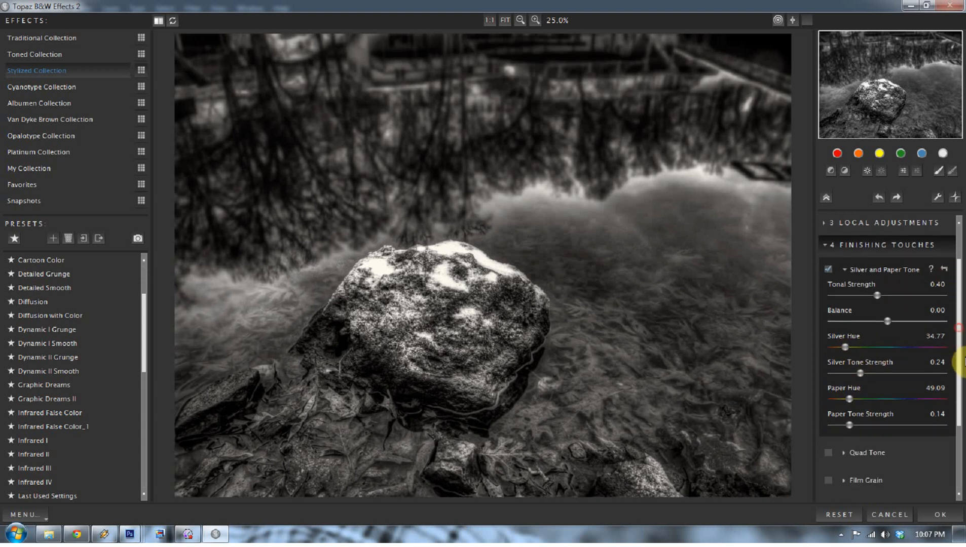
pyautogui.click(845, 270)
pyautogui.click(829, 317)
pyautogui.click(828, 317)
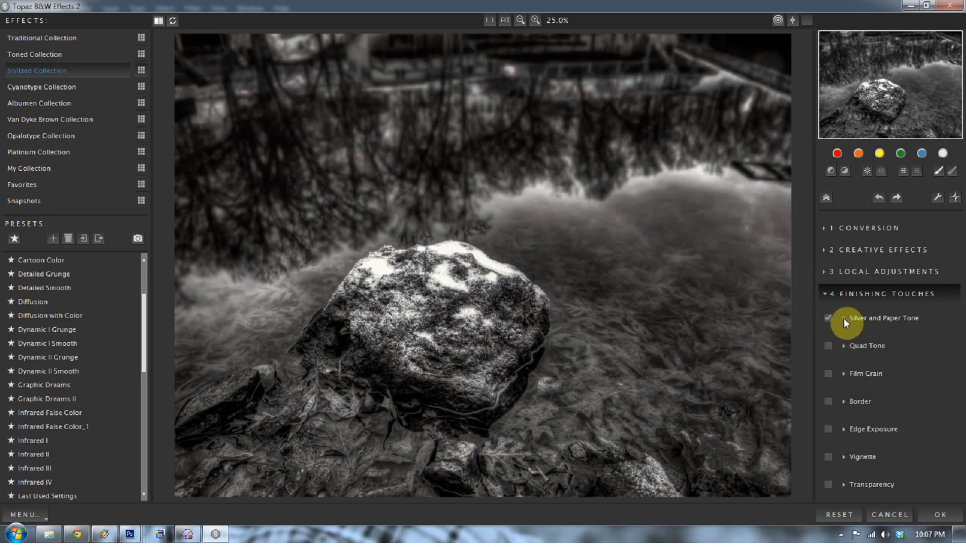
# Step: Try Film Grain with the Kodak Pro BW400CN film, and turn the grain off again
pyautogui.click(843, 375)
pyautogui.click(926, 389)
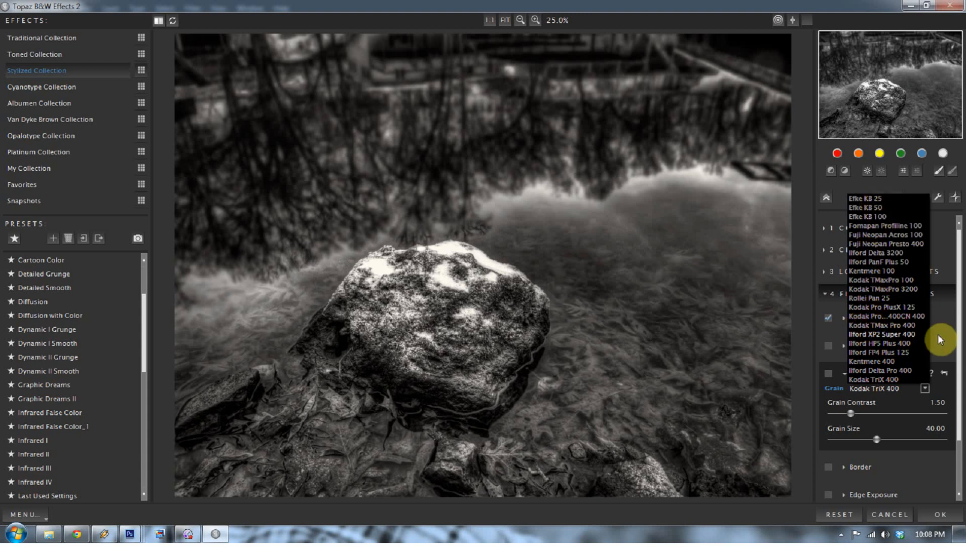
pyautogui.click(915, 318)
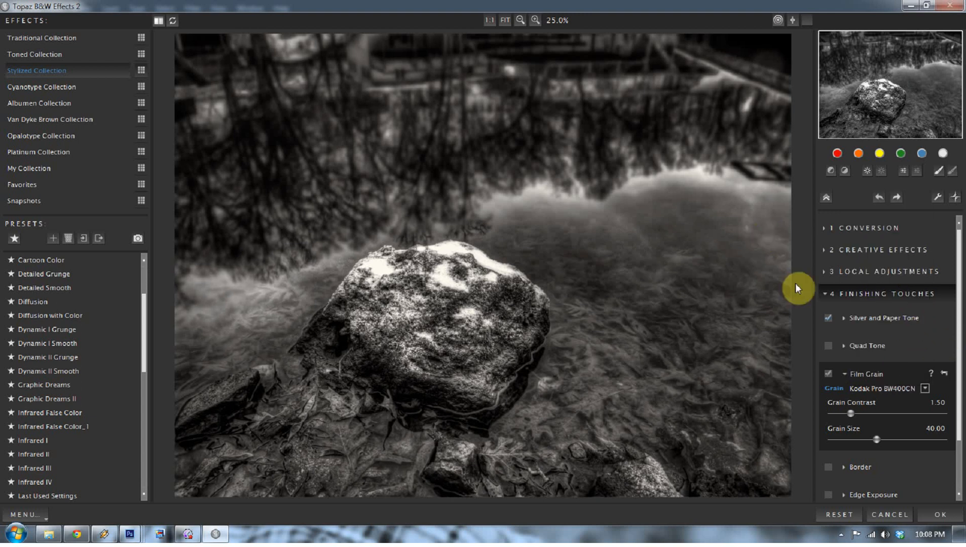
pyautogui.click(844, 374)
pyautogui.click(828, 373)
# Step: Try a Solid White border with a size of 0.16, and remove the border again
pyautogui.click(829, 400)
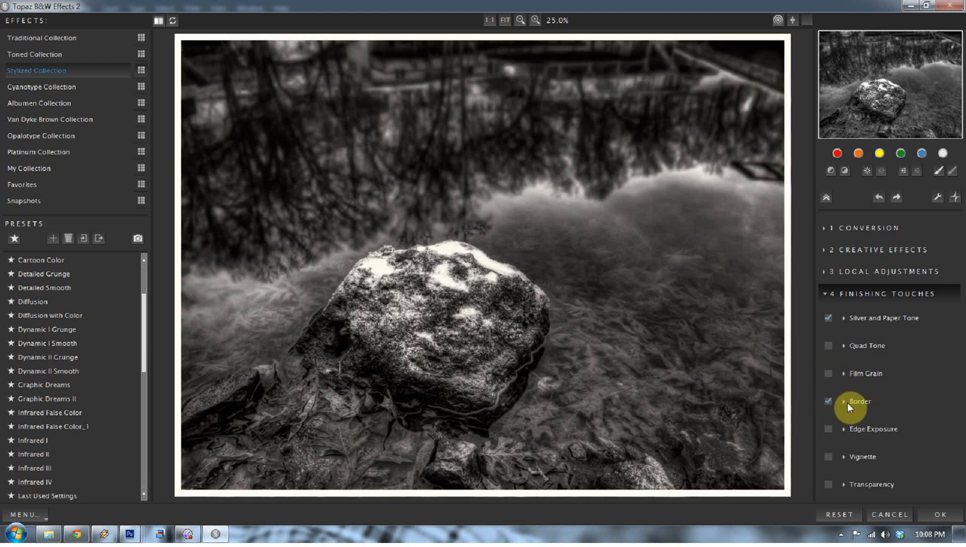
pyautogui.click(845, 400)
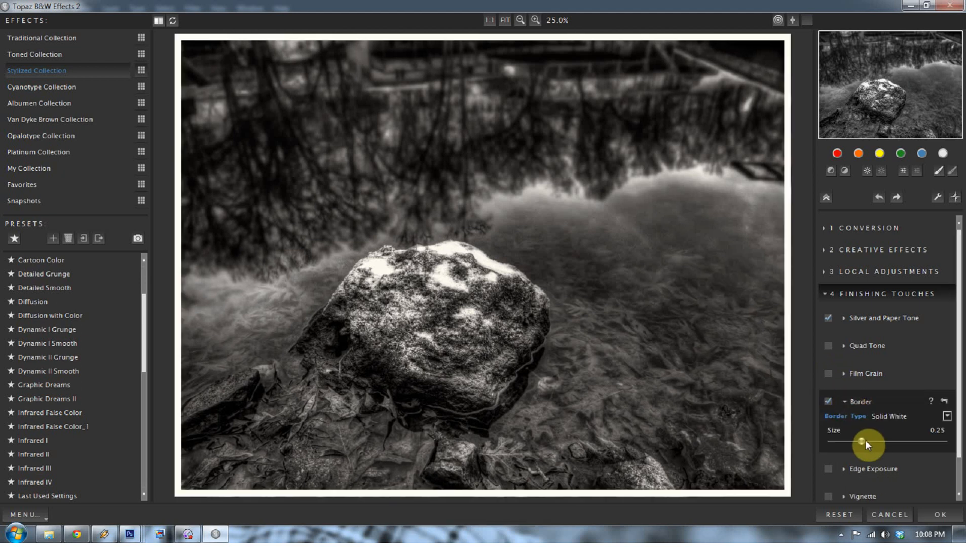
pyautogui.moveTo(862, 443)
pyautogui.mouseDown()
pyautogui.moveTo(911, 441)
pyautogui.moveTo(850, 440)
pyautogui.mouseUp()
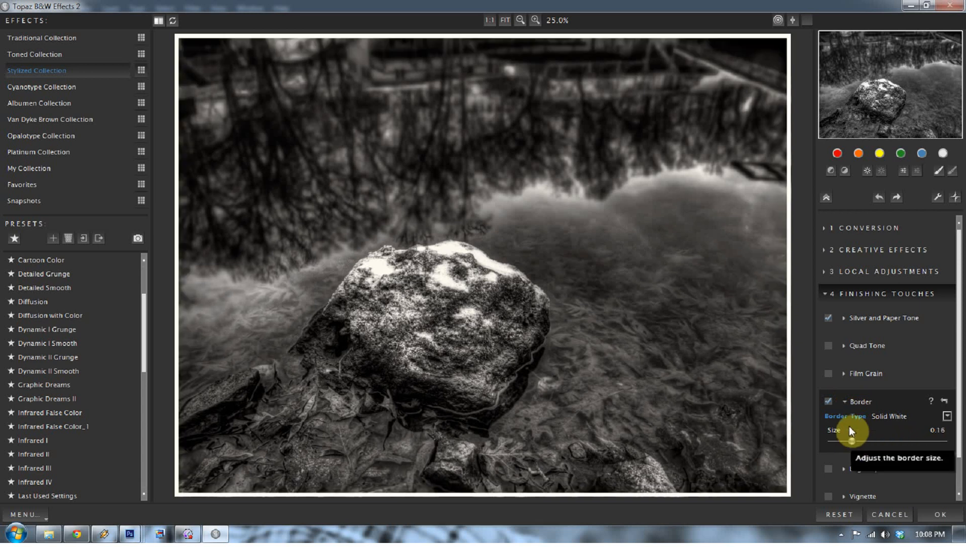
pyautogui.click(829, 401)
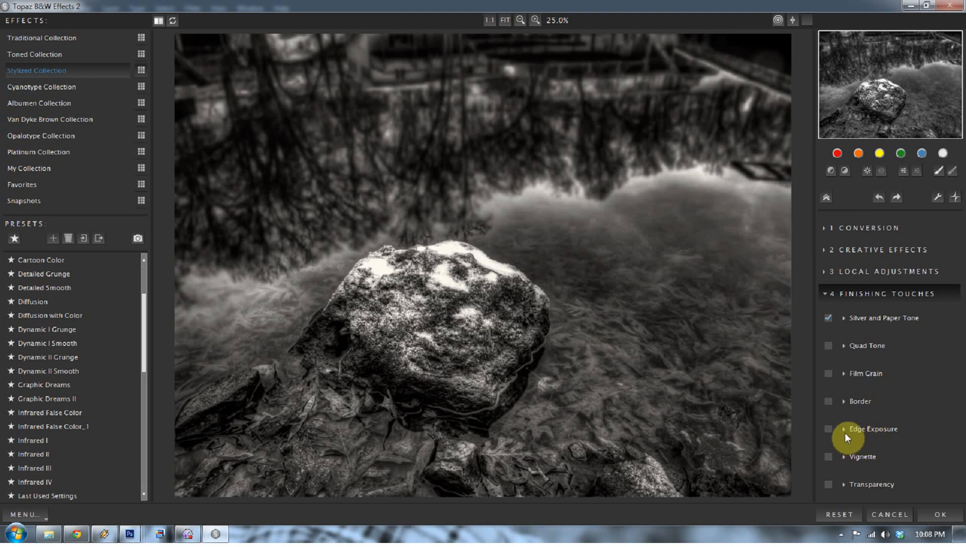
# Step: Apply Edge Exposure to the bottom edge with Edge Size 0.18, Edge Exposure 0.05 and Edge Transition 0.00
pyautogui.click(845, 429)
pyautogui.scroll(-1, 863, 448)
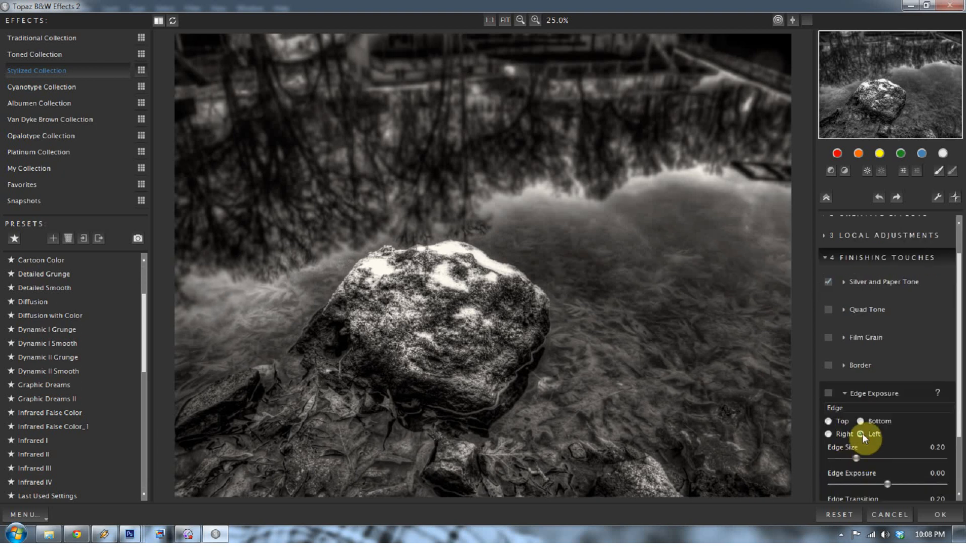
pyautogui.click(860, 421)
pyautogui.scroll(-1, 859, 449)
pyautogui.moveTo(847, 422); pyautogui.dragTo(855, 421)
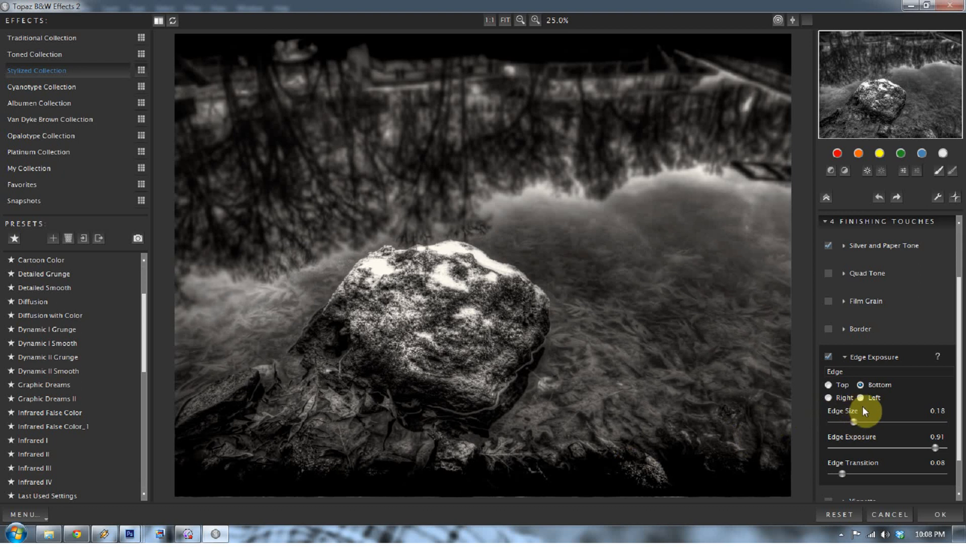
pyautogui.moveTo(841, 473); pyautogui.dragTo(816, 473)
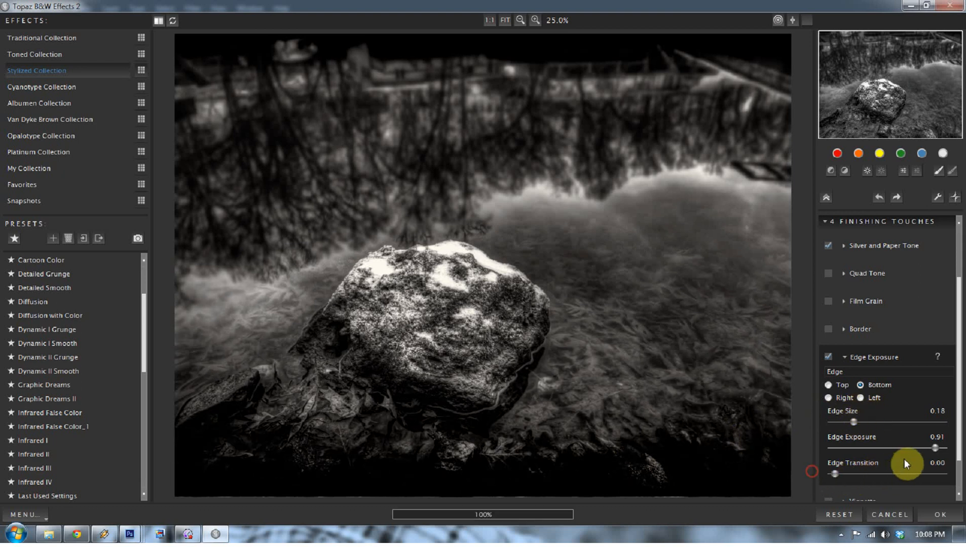
pyautogui.moveTo(875, 450); pyautogui.dragTo(884, 447)
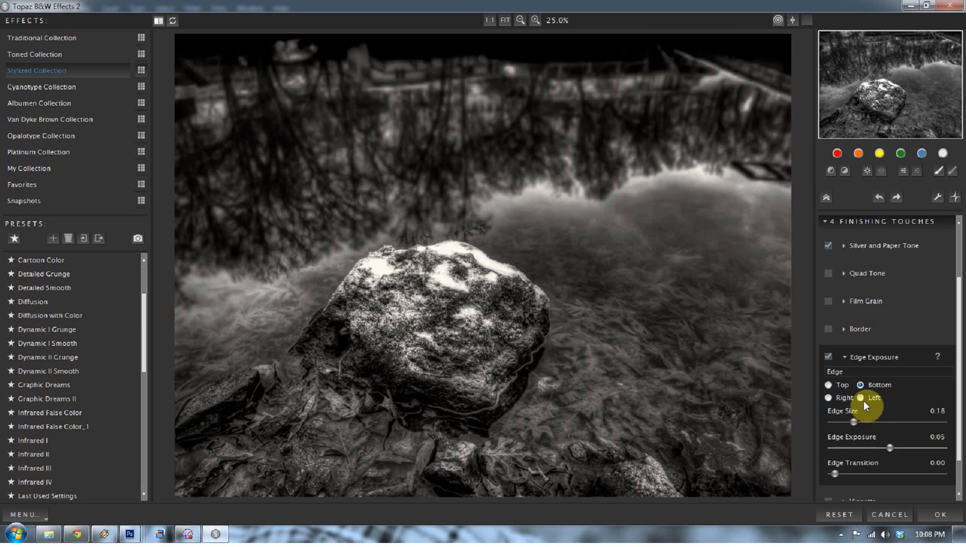
# Step: Try full-strength Edge Exposure on the bottom edge, reduce its Edge Size to 0.06, and lower the exposure to a moderate positive value
pyautogui.moveTo(890, 448); pyautogui.dragTo(941, 448)
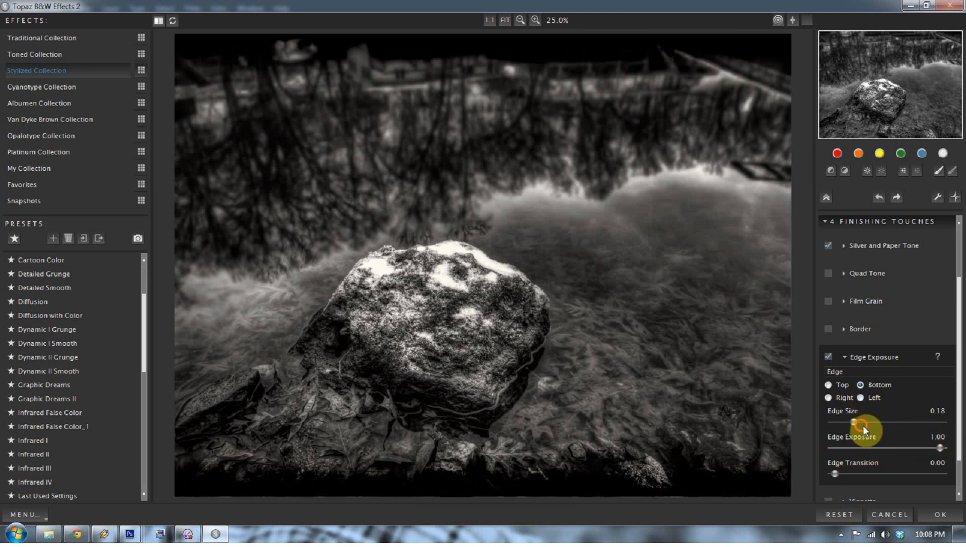
pyautogui.moveTo(851, 422)
pyautogui.mouseDown()
pyautogui.moveTo(936, 426)
pyautogui.moveTo(835, 426)
pyautogui.mouseUp()
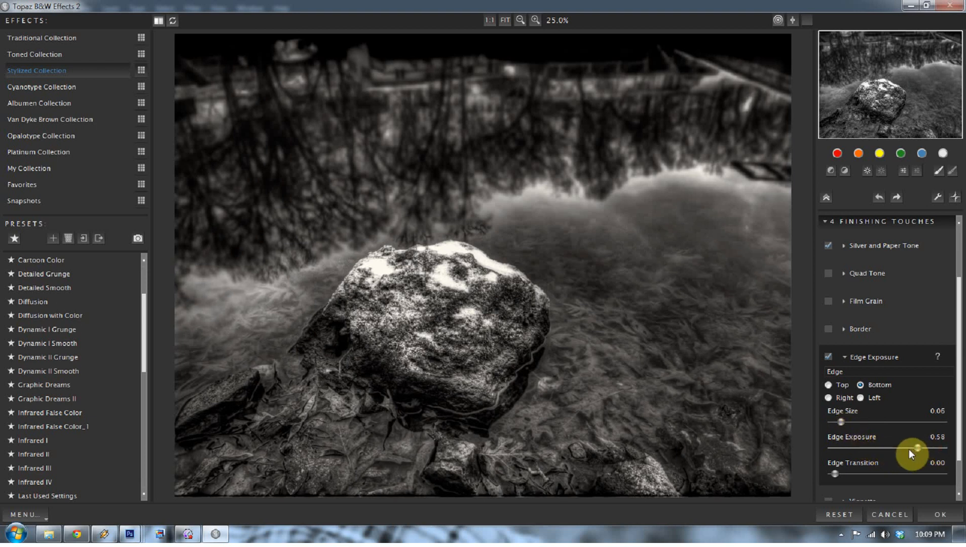
pyautogui.moveTo(914, 450); pyautogui.dragTo(904, 449)
pyautogui.click(845, 357)
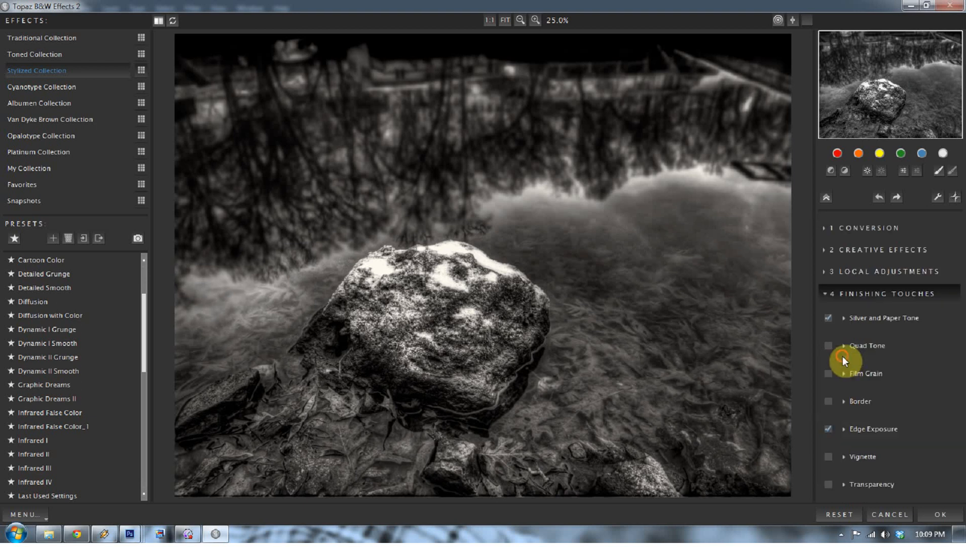
# Step: Enable the Vignette with Strength -0.15, Size 0.88, Transition 0.60 and Curvature 0.23
pyautogui.click(844, 457)
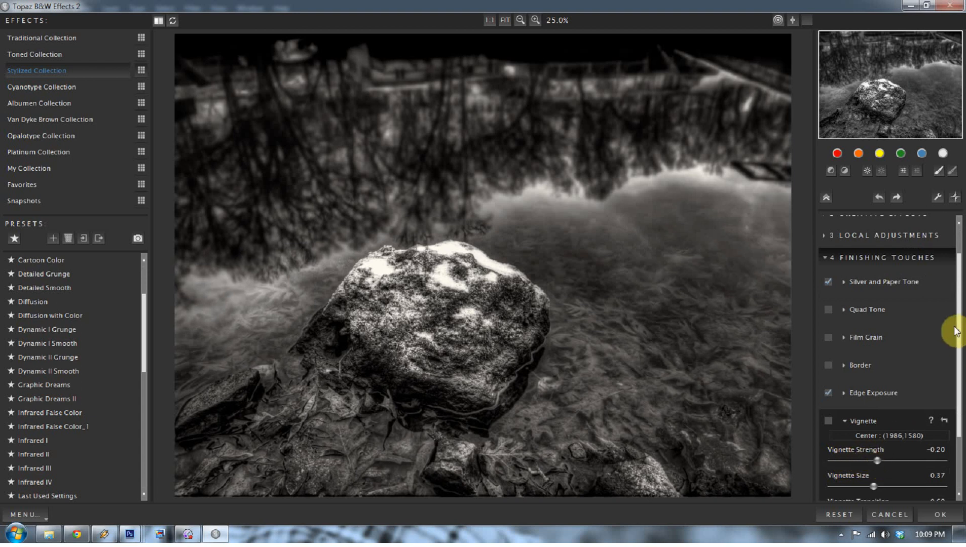
pyautogui.moveTo(959, 334); pyautogui.dragTo(964, 419)
pyautogui.moveTo(877, 383); pyautogui.dragTo(917, 407)
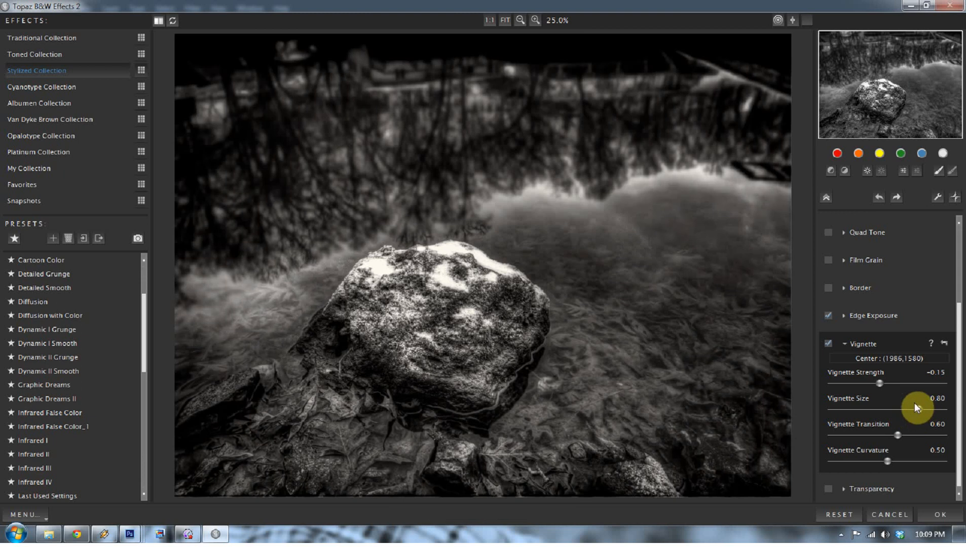
pyautogui.moveTo(924, 410); pyautogui.dragTo(932, 410)
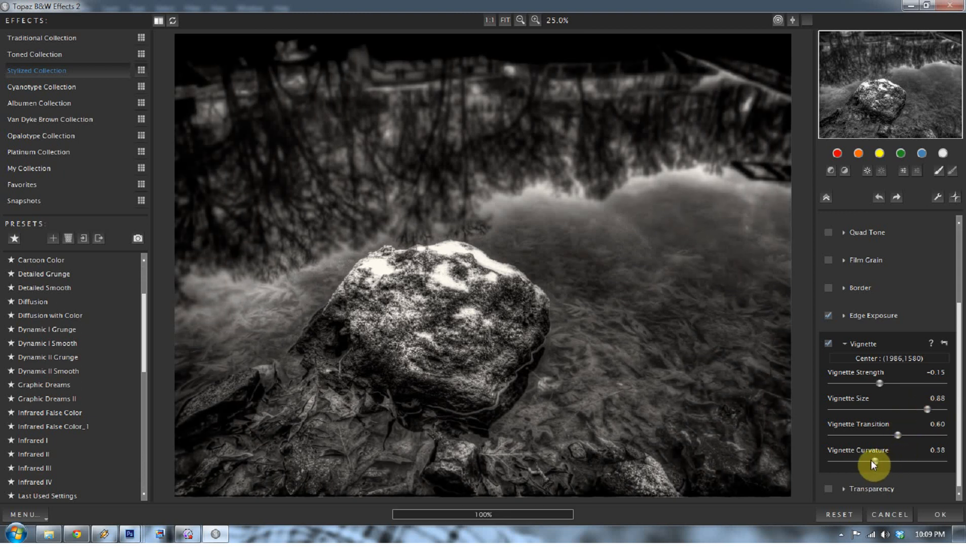
pyautogui.moveTo(872, 460); pyautogui.dragTo(860, 462)
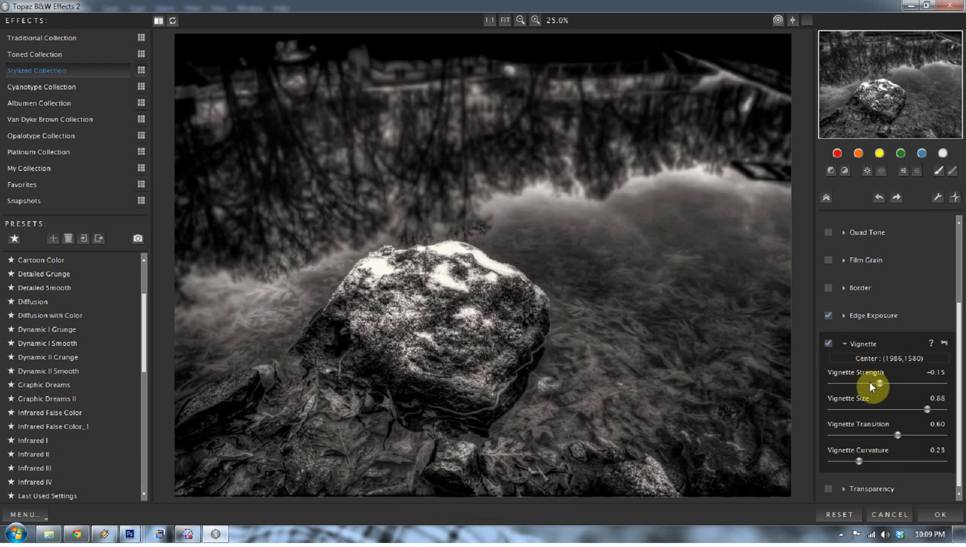
# Step: Compare the image with the Vignette off and on, leaving it enabled
pyautogui.click(844, 345)
pyautogui.click(830, 458)
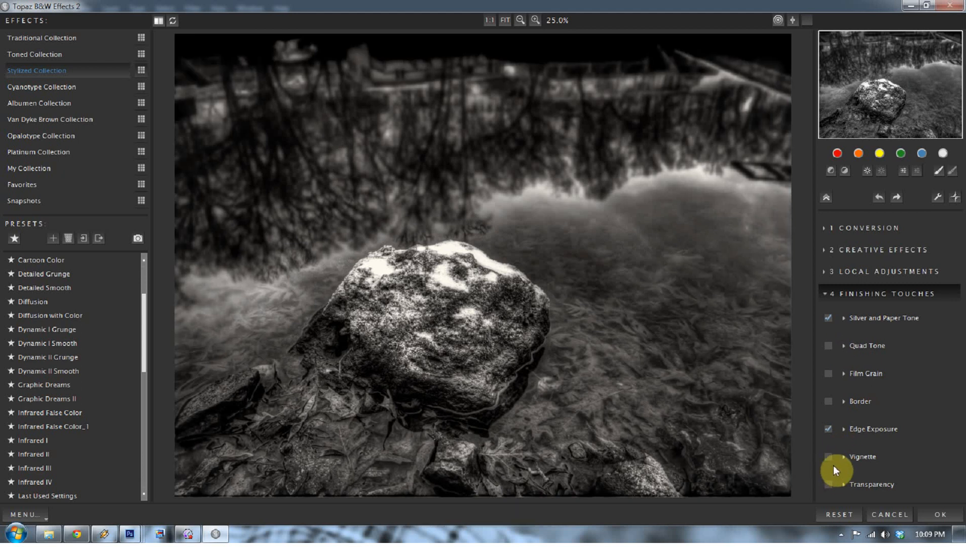
pyautogui.click(829, 457)
# Step: Enable Transparency with Overall Transparency at 1.00, and read the help note explaining the effect
pyautogui.click(844, 484)
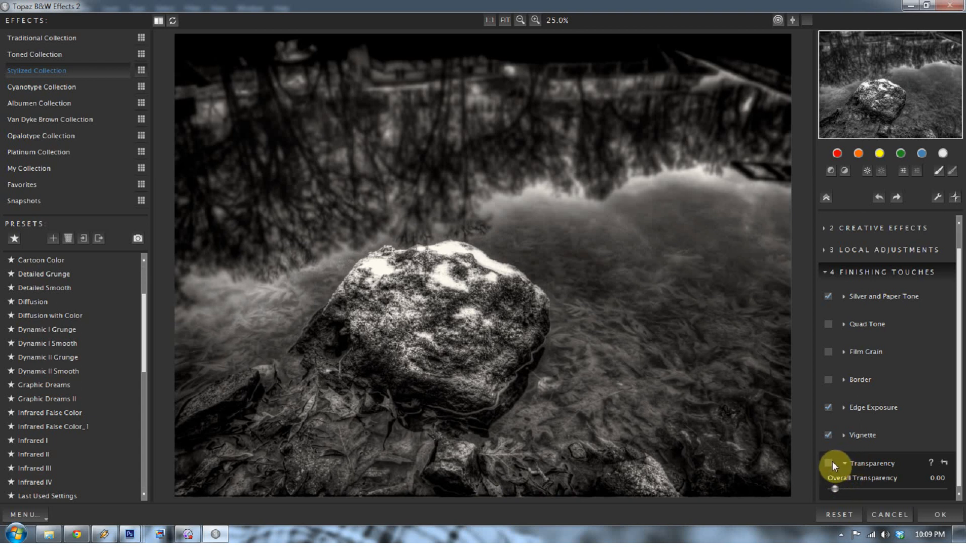
pyautogui.click(828, 463)
pyautogui.moveTo(835, 489); pyautogui.dragTo(939, 489)
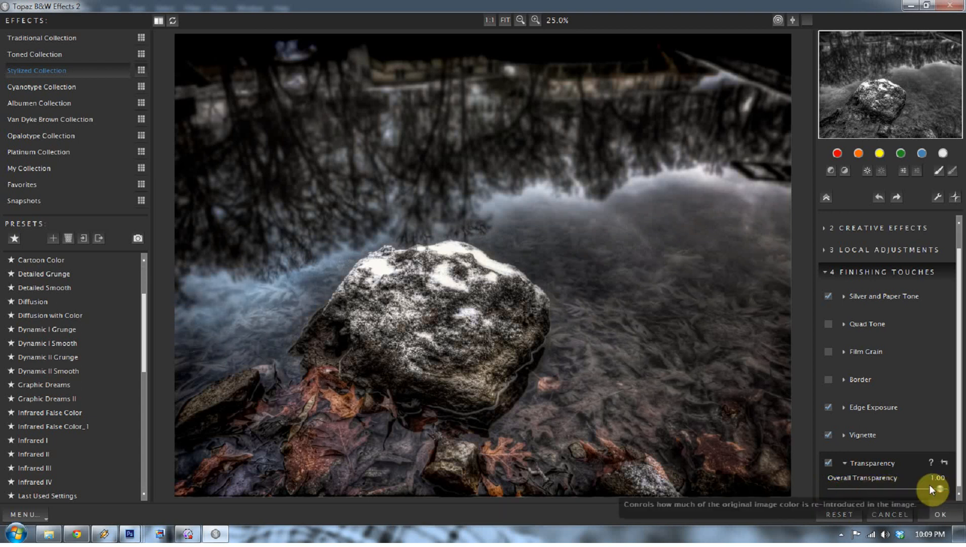
pyautogui.click(931, 463)
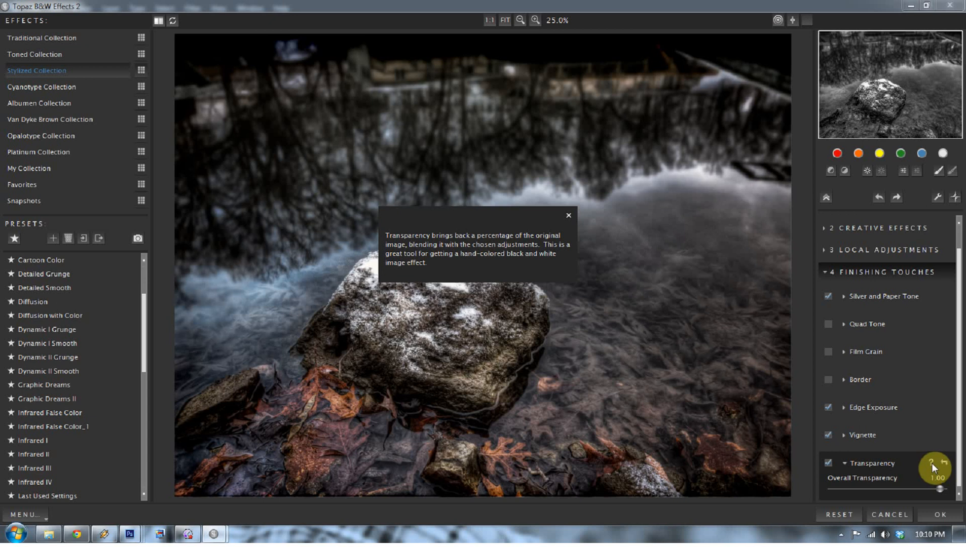
pyautogui.click(569, 215)
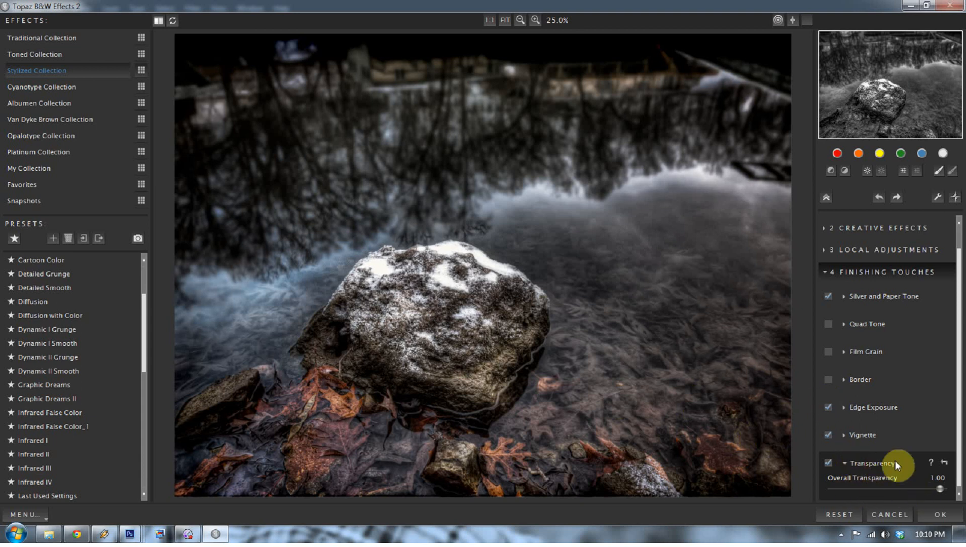
# Step: Enable Color Sensitivity in the Conversion settings and set red, yellow, green, cyan, blue and magenta all to -1.00
pyautogui.scroll(1, 902, 431)
pyautogui.click(826, 230)
pyautogui.click(860, 310)
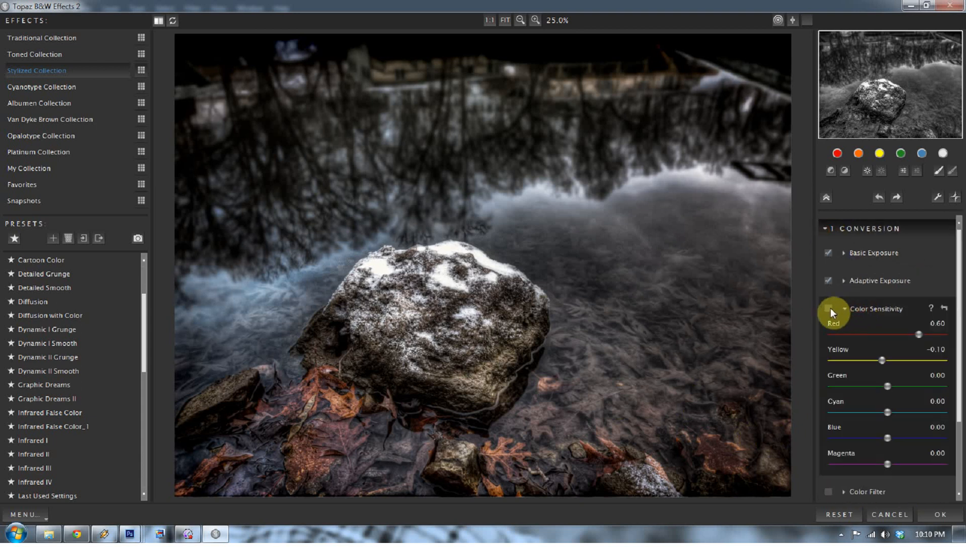
pyautogui.click(830, 308)
pyautogui.moveTo(918, 337); pyautogui.dragTo(831, 337)
pyautogui.moveTo(882, 355); pyautogui.dragTo(808, 358)
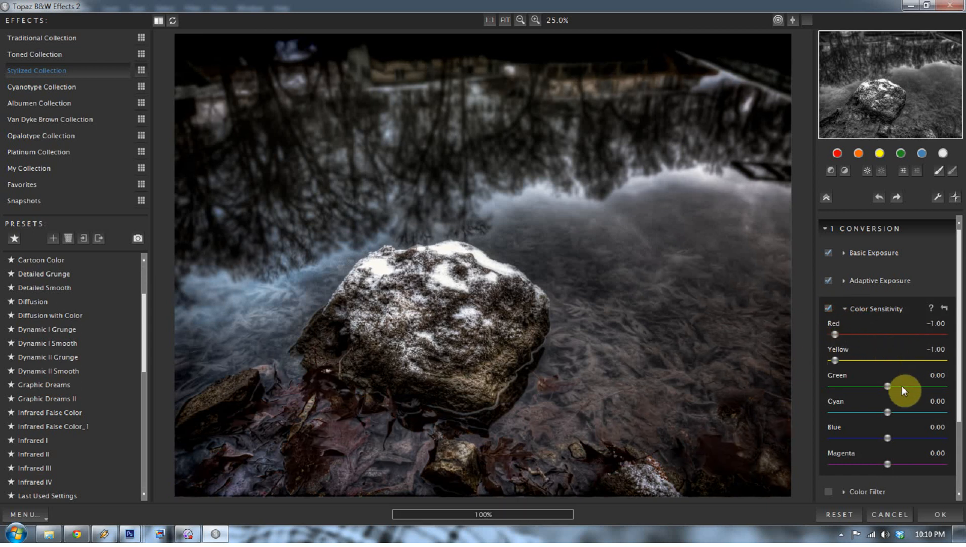
pyautogui.click(889, 386)
pyautogui.click(886, 411)
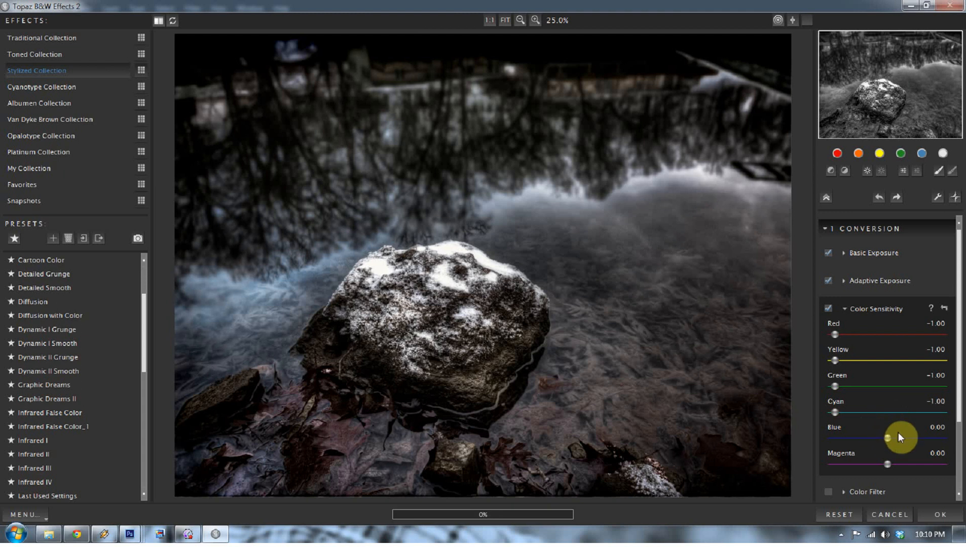
pyautogui.click(884, 437)
pyautogui.moveTo(890, 466); pyautogui.dragTo(790, 465)
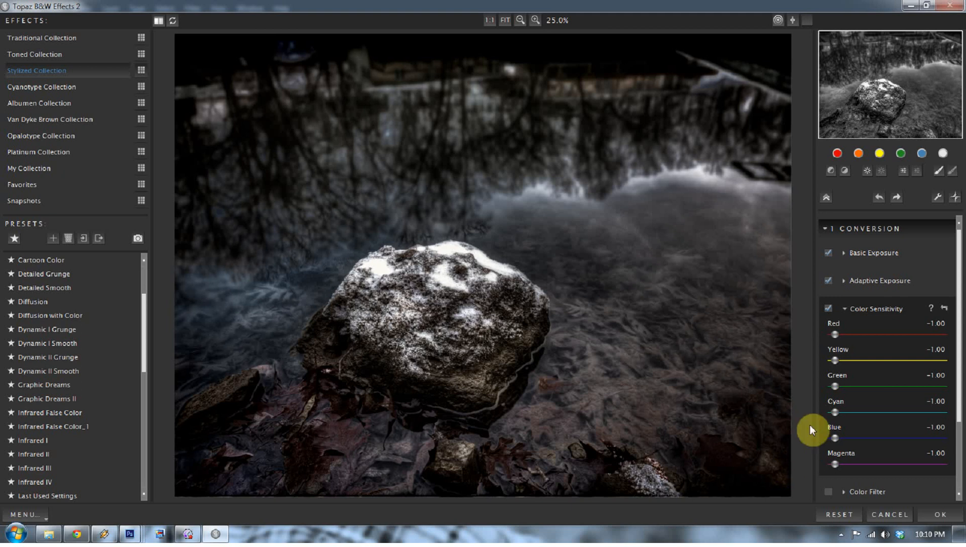
# Step: Raise all six Color Sensitivity values, from red through magenta, to 1.00
pyautogui.moveTo(835, 335); pyautogui.dragTo(925, 335)
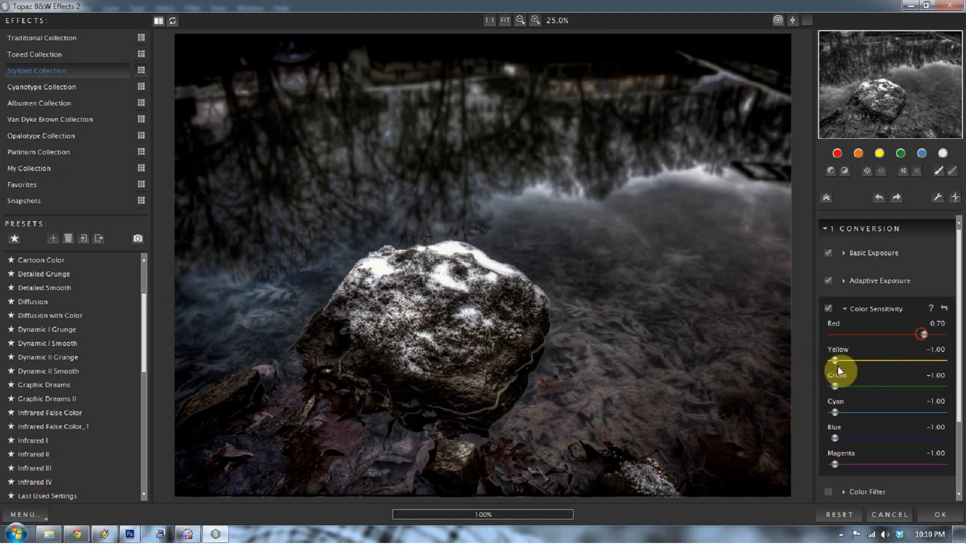
pyautogui.moveTo(835, 361); pyautogui.dragTo(898, 362)
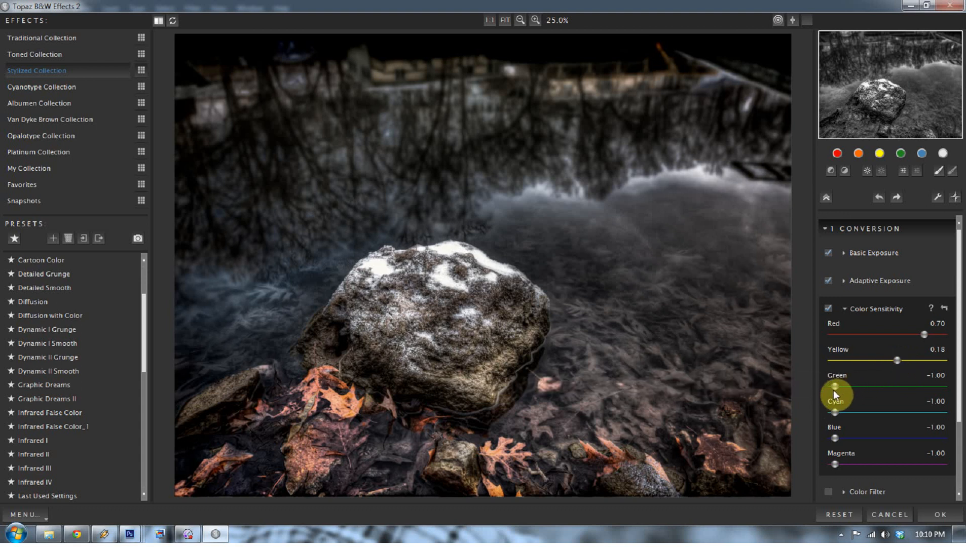
pyautogui.moveTo(836, 387); pyautogui.dragTo(897, 387)
pyautogui.moveTo(836, 412); pyautogui.dragTo(894, 412)
pyautogui.moveTo(835, 438); pyautogui.dragTo(897, 439)
pyautogui.moveTo(835, 464); pyautogui.dragTo(948, 457)
pyautogui.moveTo(894, 436); pyautogui.dragTo(941, 439)
pyautogui.moveTo(893, 411); pyautogui.dragTo(952, 410)
pyautogui.moveTo(898, 386); pyautogui.dragTo(947, 385)
pyautogui.moveTo(898, 360); pyautogui.dragTo(963, 336)
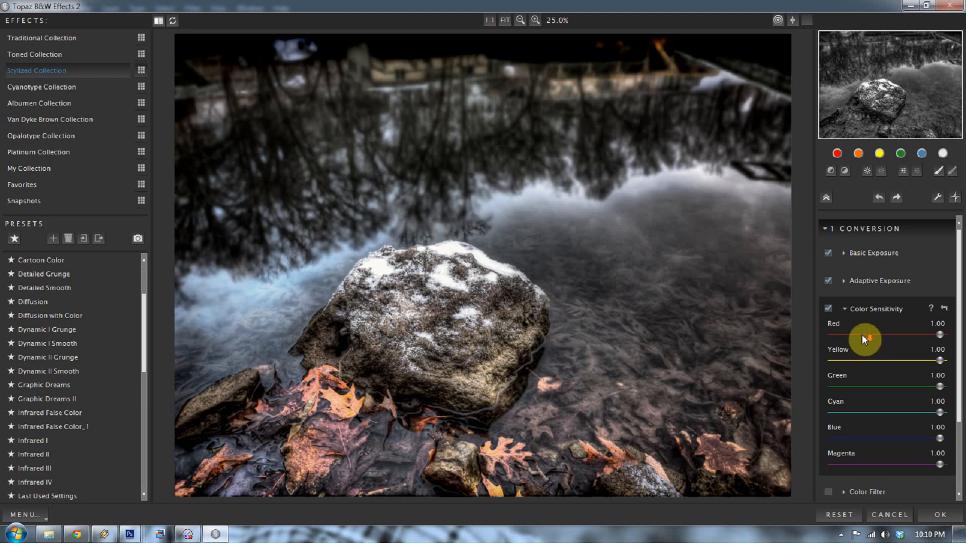
# Step: Set Overall Transparency in the Finishing Touches to 0.36 for a partly hand-colored look
pyautogui.scroll(-3, 851, 314)
pyautogui.scroll(-1, 857, 327)
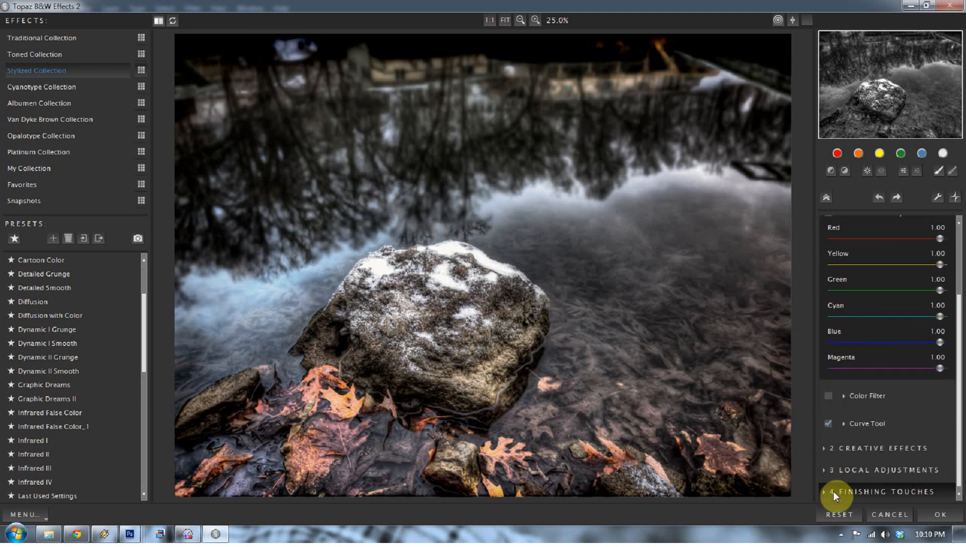
pyautogui.click(831, 494)
pyautogui.click(853, 484)
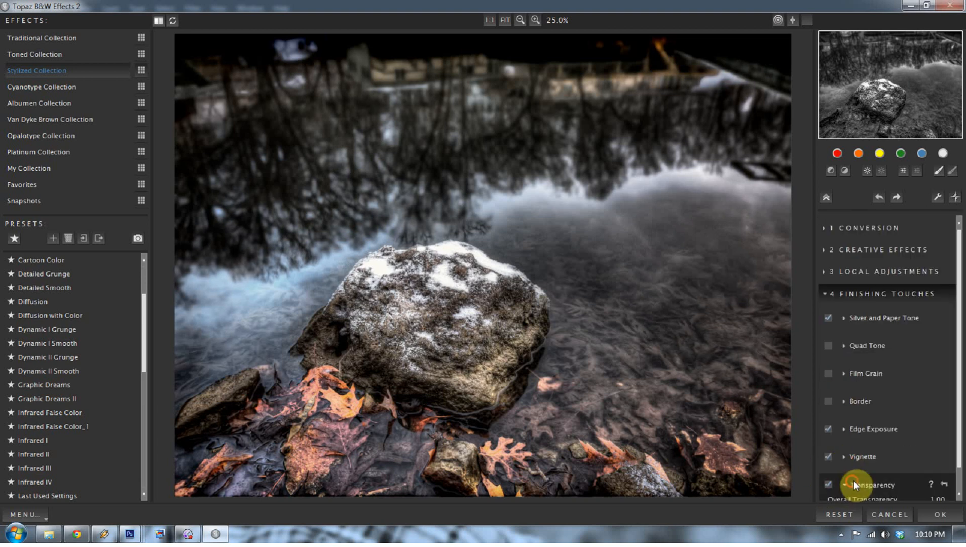
pyautogui.scroll(-1, 861, 467)
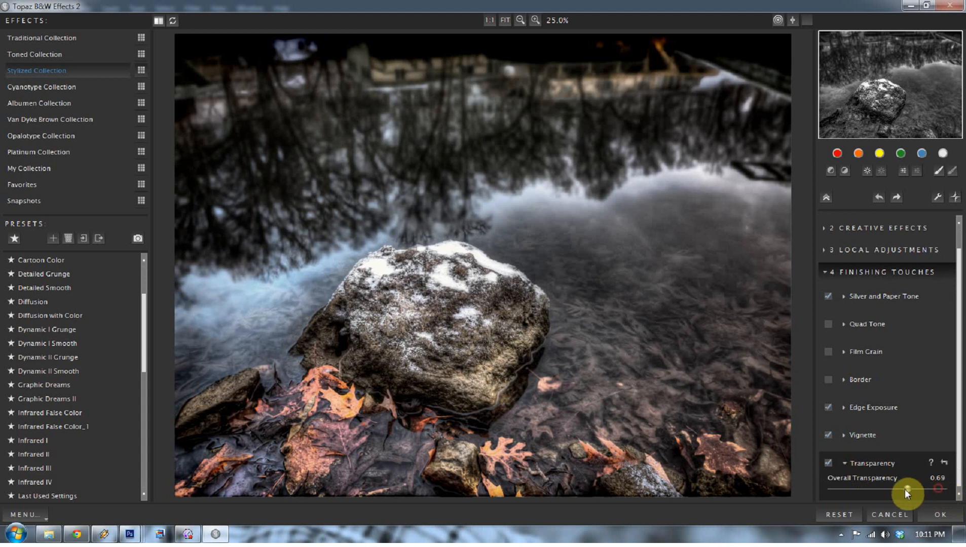
pyautogui.moveTo(906, 491); pyautogui.dragTo(872, 489)
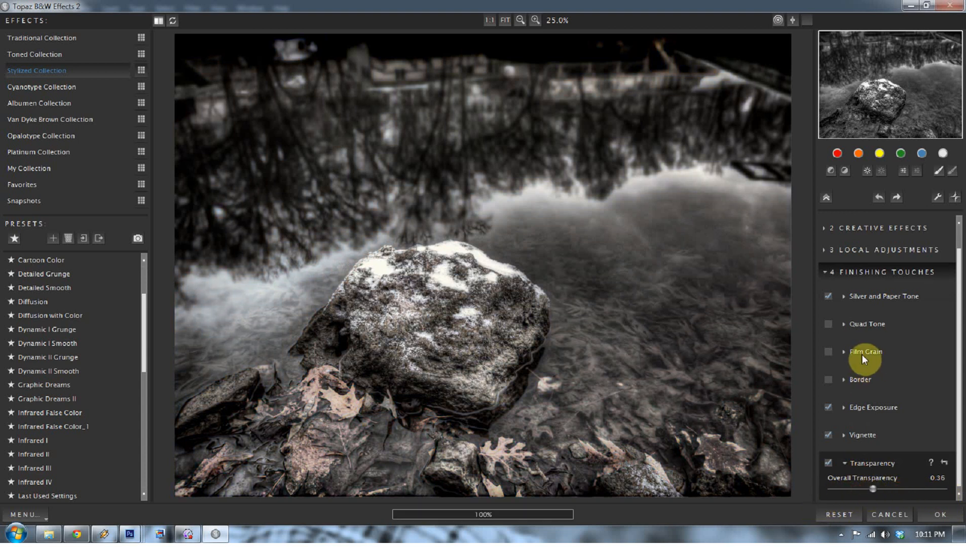
# Step: Bring Color Sensitivity near neutral: Red -0.03, Yellow -0.02, Green and Cyan 0.02, Blue and Magenta 0.07
pyautogui.scroll(1, 863, 340)
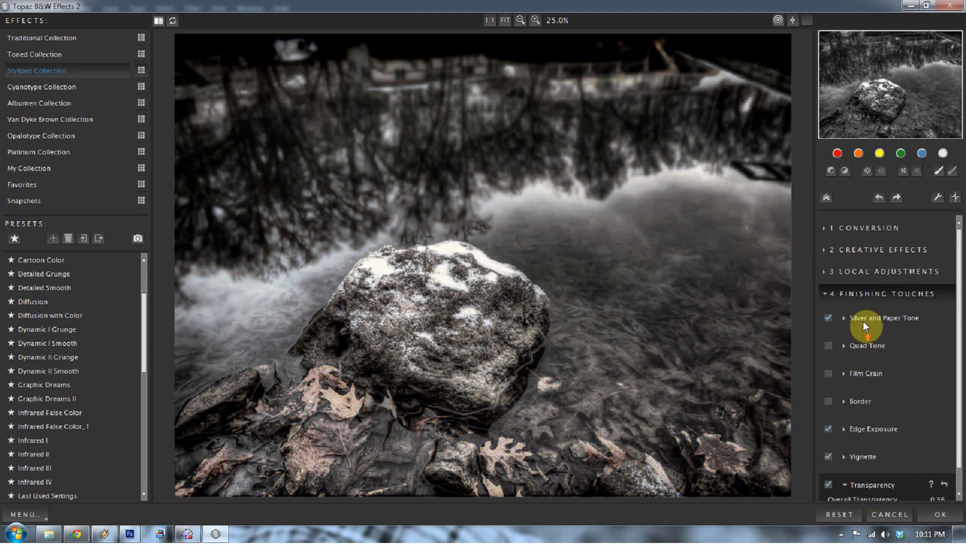
pyautogui.click(831, 228)
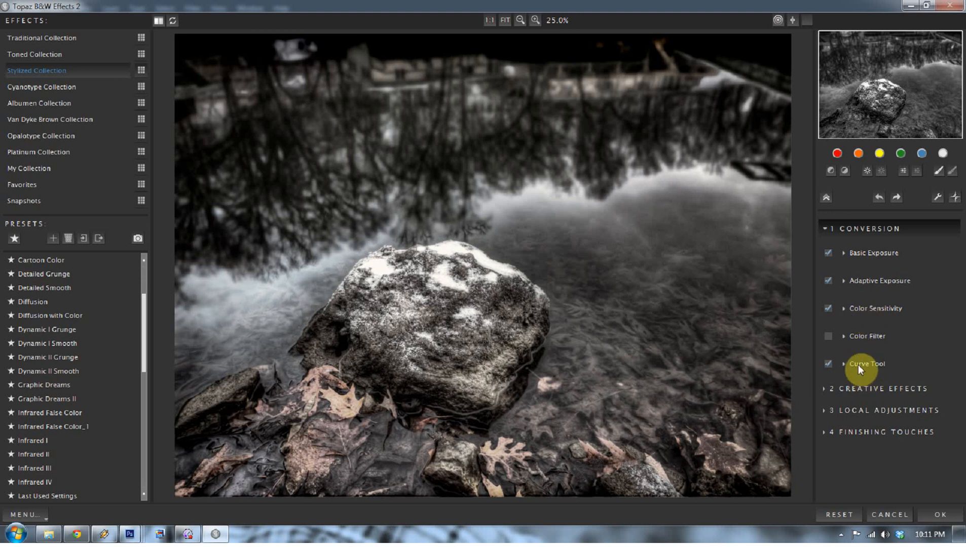
pyautogui.click(850, 311)
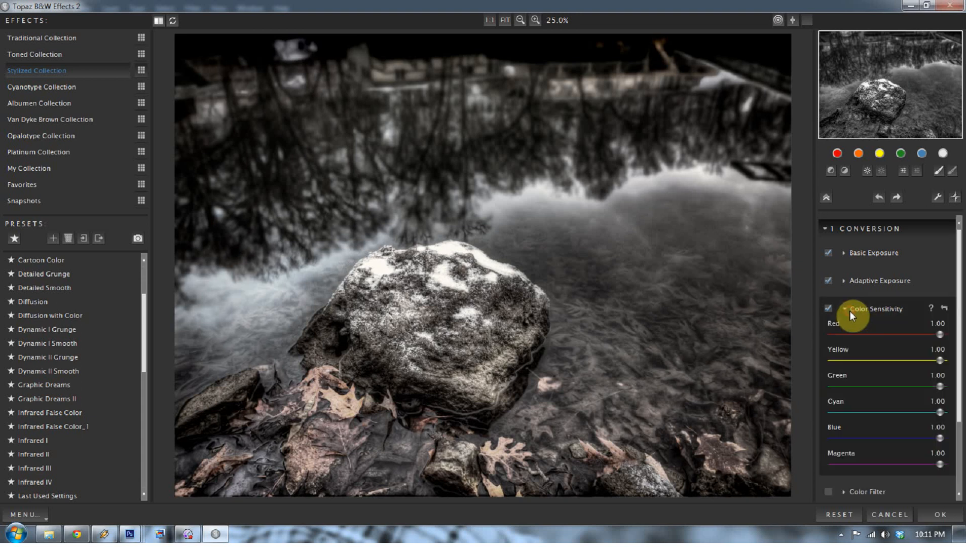
pyautogui.moveTo(938, 331); pyautogui.dragTo(895, 335)
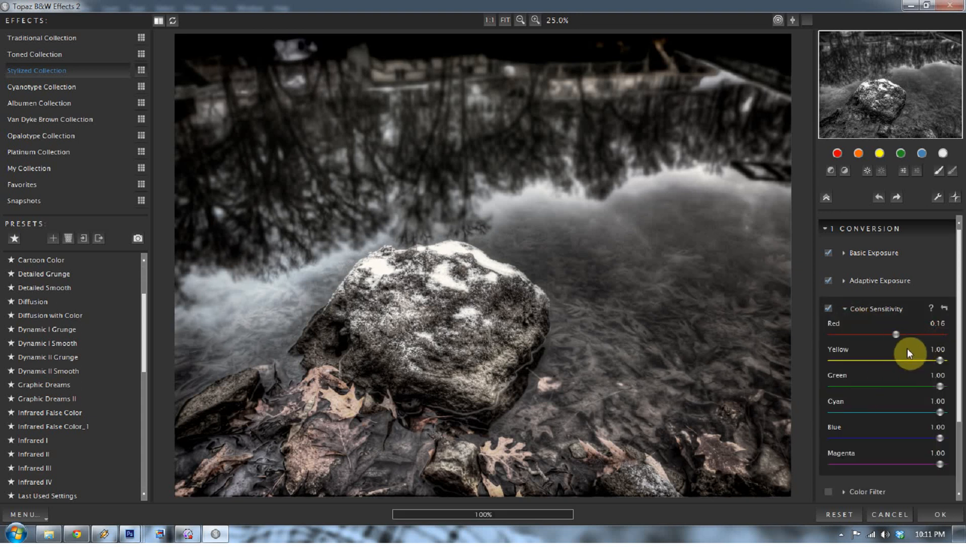
pyautogui.moveTo(938, 360); pyautogui.dragTo(890, 360)
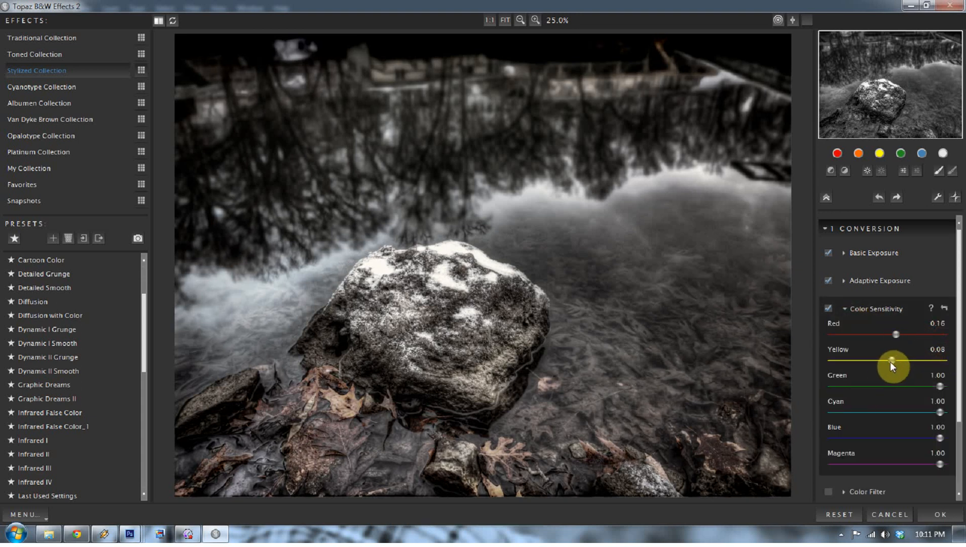
pyautogui.moveTo(939, 387); pyautogui.dragTo(895, 387)
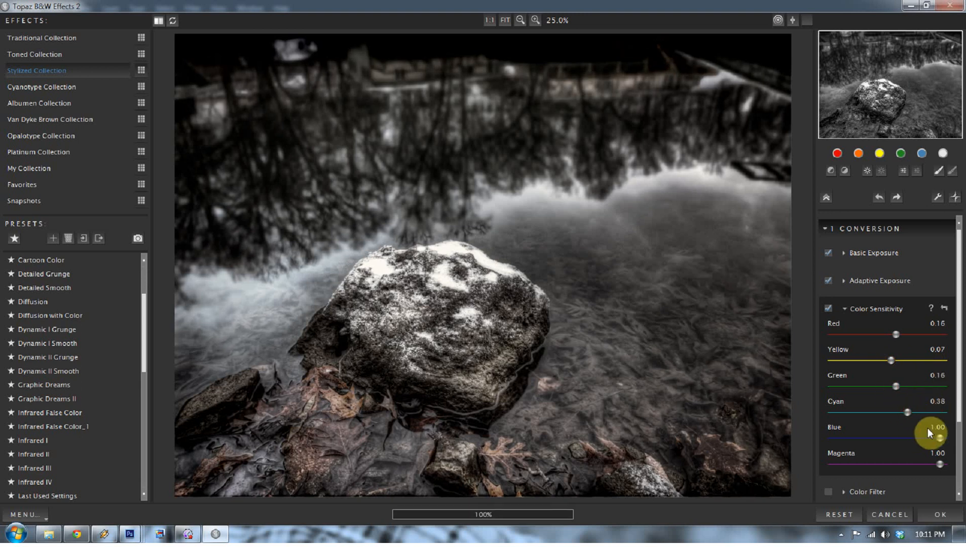
pyautogui.moveTo(909, 415); pyautogui.dragTo(885, 335)
pyautogui.click(939, 438)
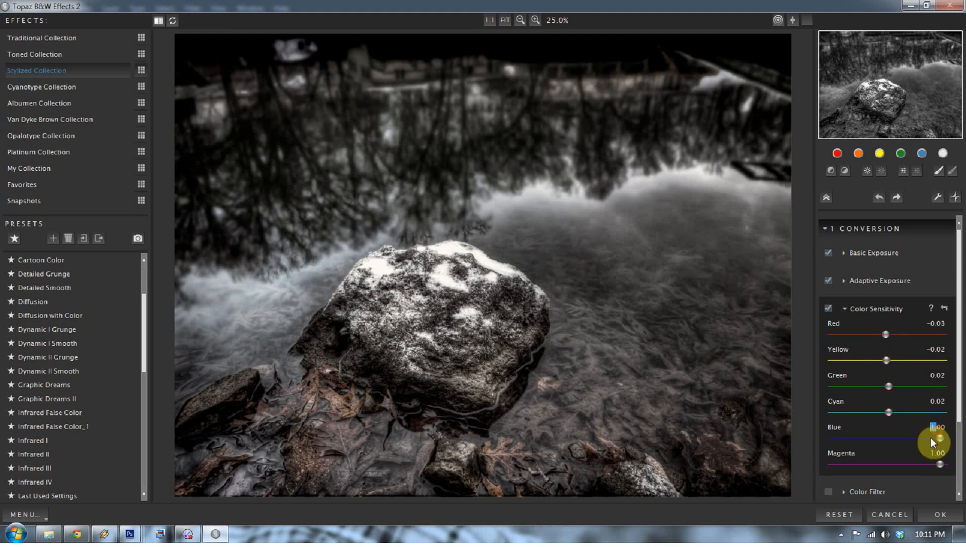
pyautogui.moveTo(920, 438); pyautogui.dragTo(886, 434)
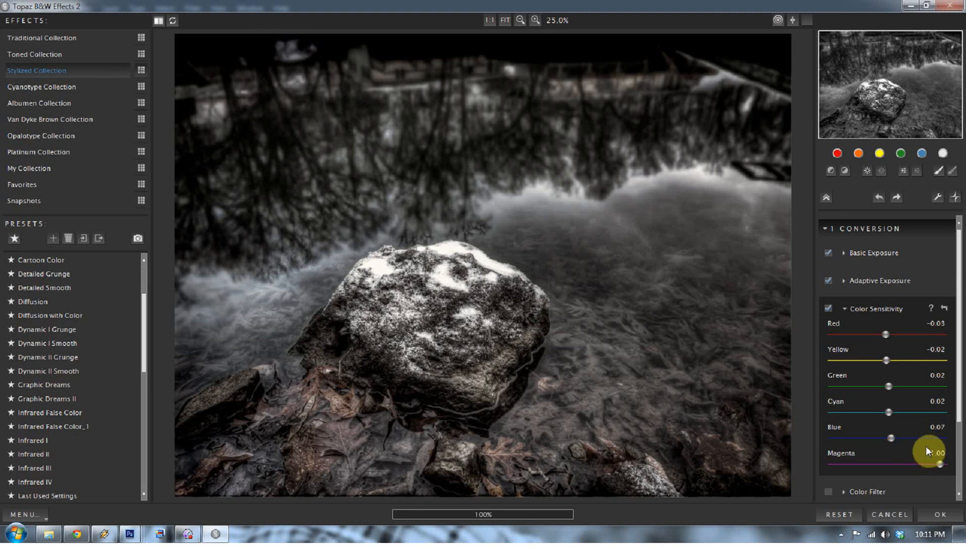
pyautogui.moveTo(934, 464); pyautogui.dragTo(890, 465)
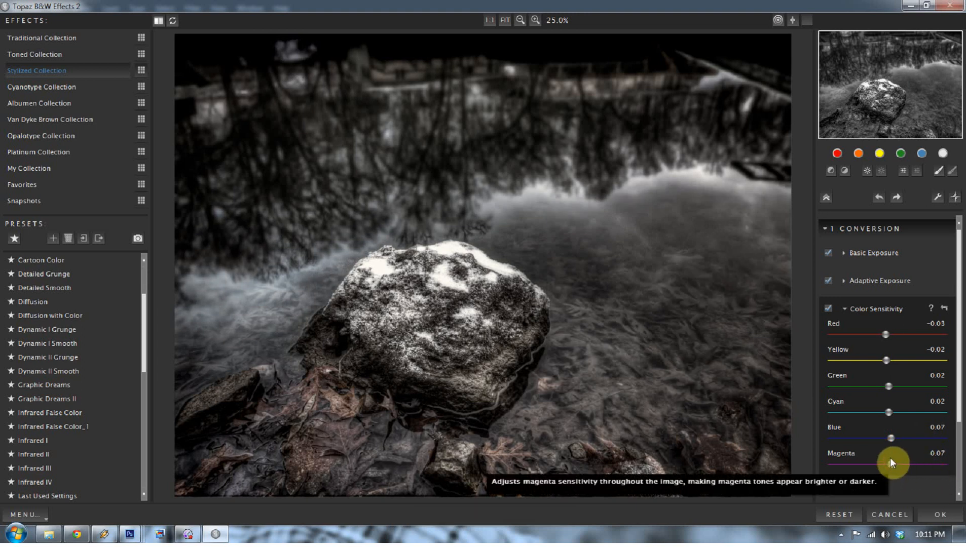
# Step: Set Color Sensitivity to Red 0.55, Yellow -0.43, Green 0.57, Cyan 0.59, Blue 0.59 and Magenta 0.42
pyautogui.click(887, 335)
pyautogui.moveTo(888, 333); pyautogui.dragTo(908, 460)
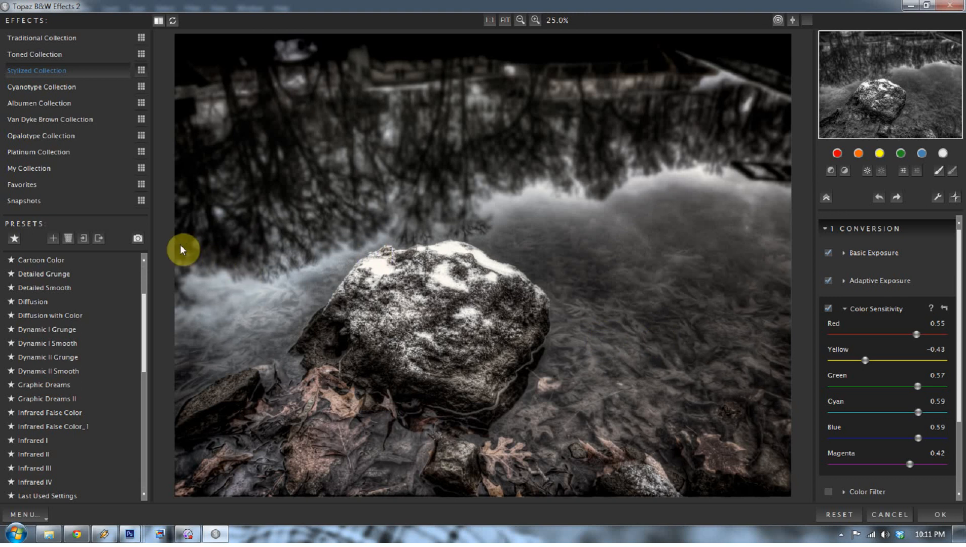
# Step: Save the current settings in My Collection as a preset named Color Trans Cool, good for Nature and Landscape
pyautogui.click(54, 237)
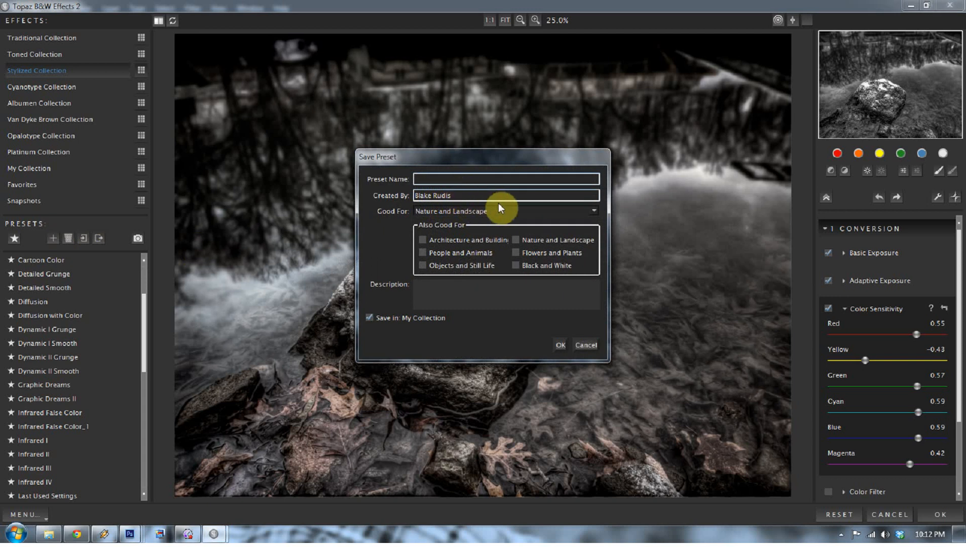
pyautogui.click(594, 209)
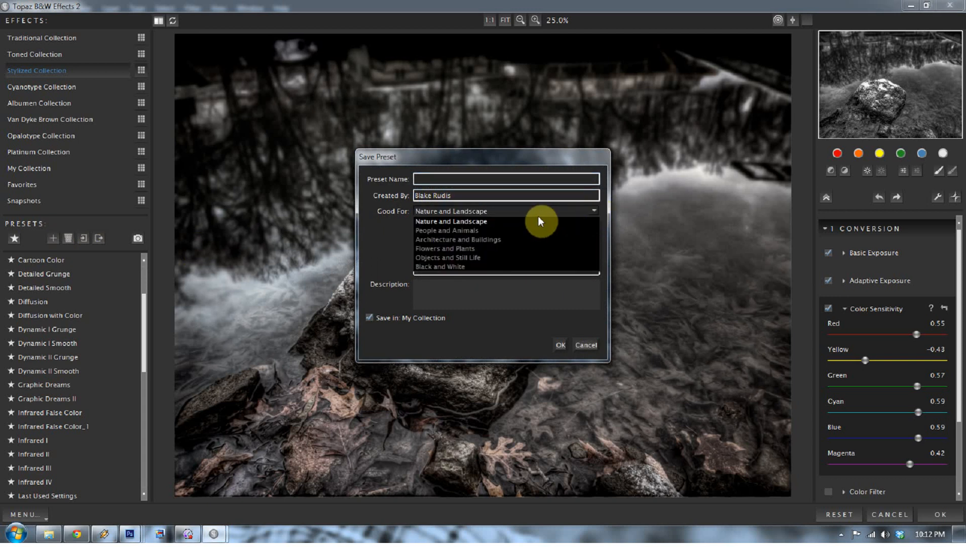
pyautogui.click(437, 174)
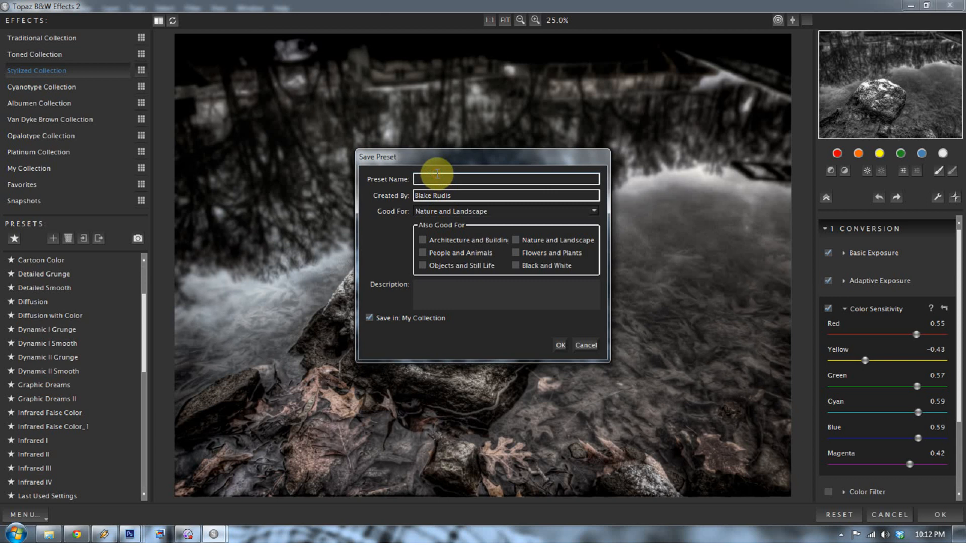
pyautogui.write('Color ')
pyautogui.write('C')
pyautogui.write('rans ')
pyautogui.write('Cool')
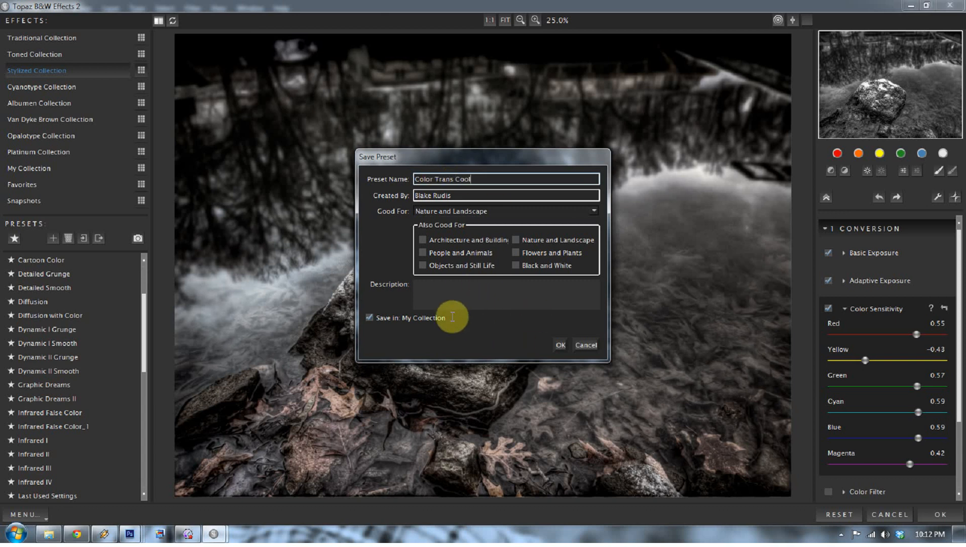
pyautogui.click(561, 345)
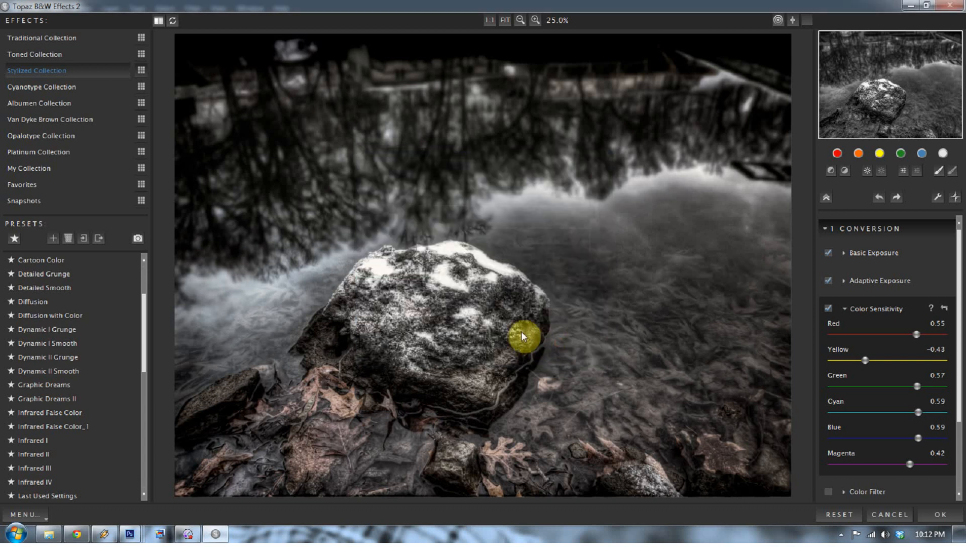
# Step: Preview the Diggin It and Good color presets in My Collection, and apply the Color Trans Cool preset to the photo
pyautogui.click(32, 167)
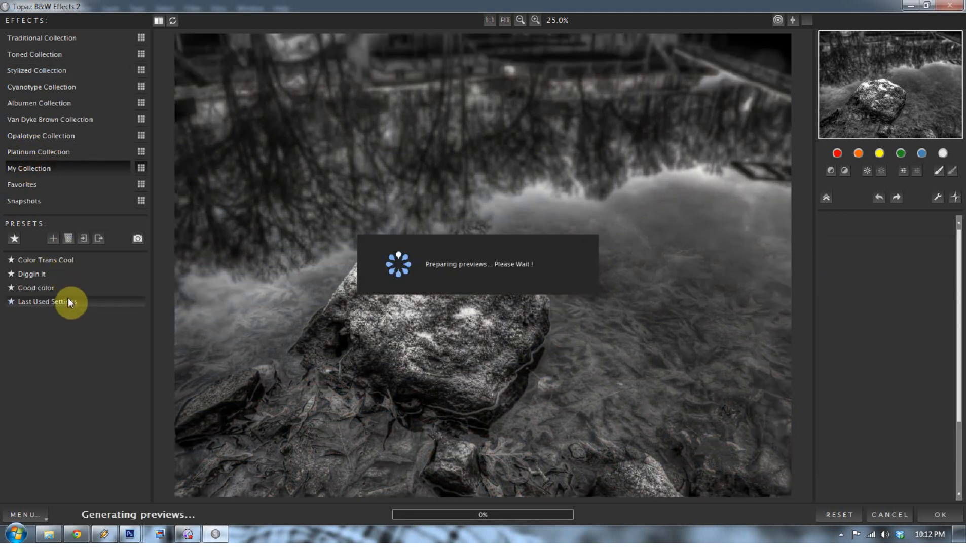
pyautogui.moveTo(39, 287)
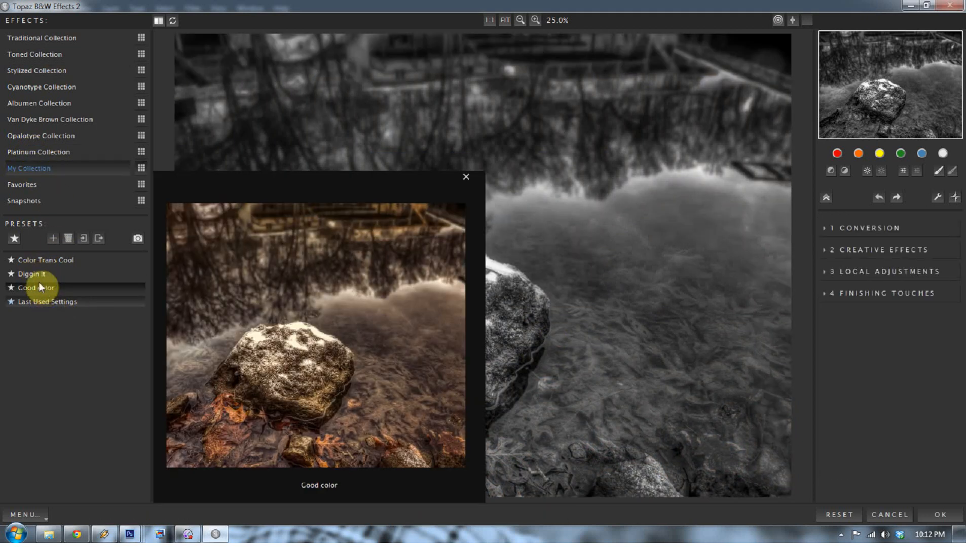
pyautogui.click(40, 259)
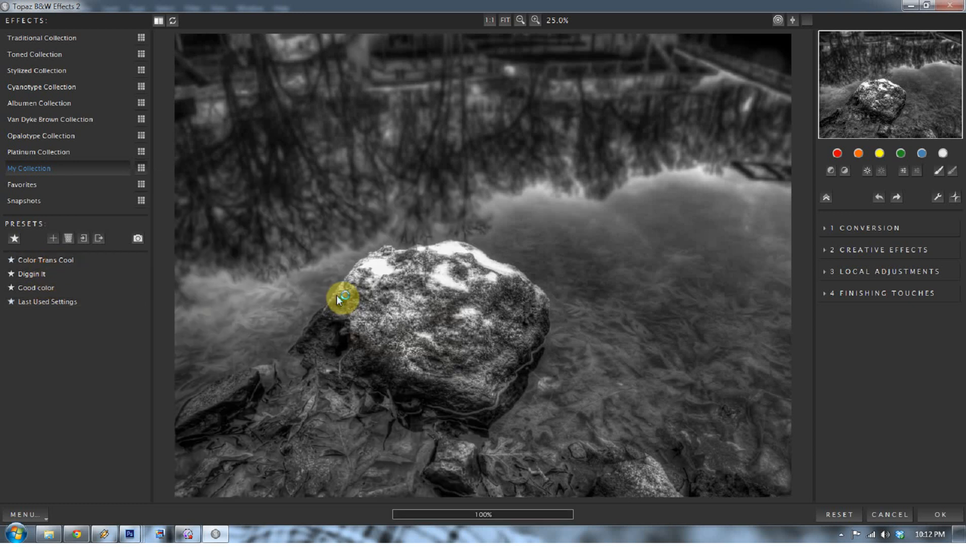
pyautogui.click(24, 275)
pyautogui.click(45, 302)
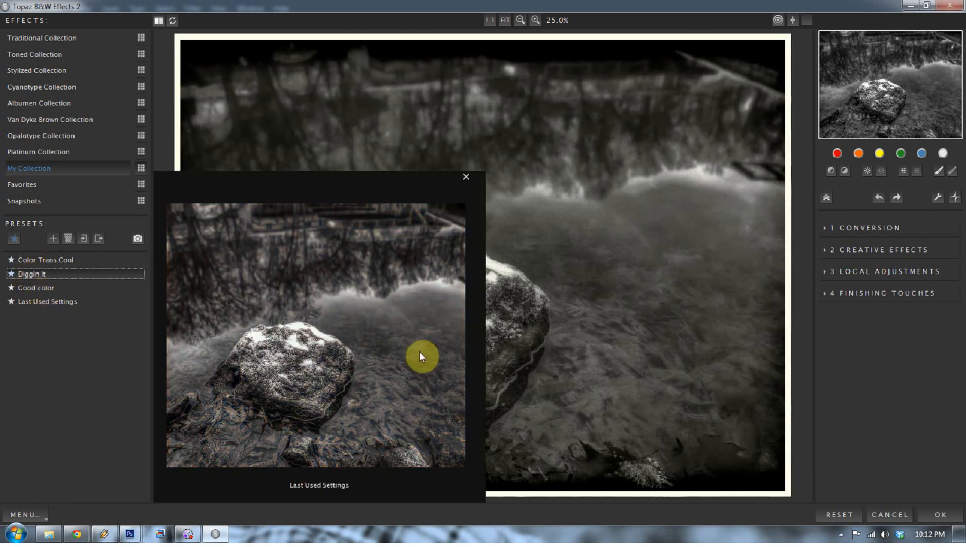
pyautogui.click(24, 289)
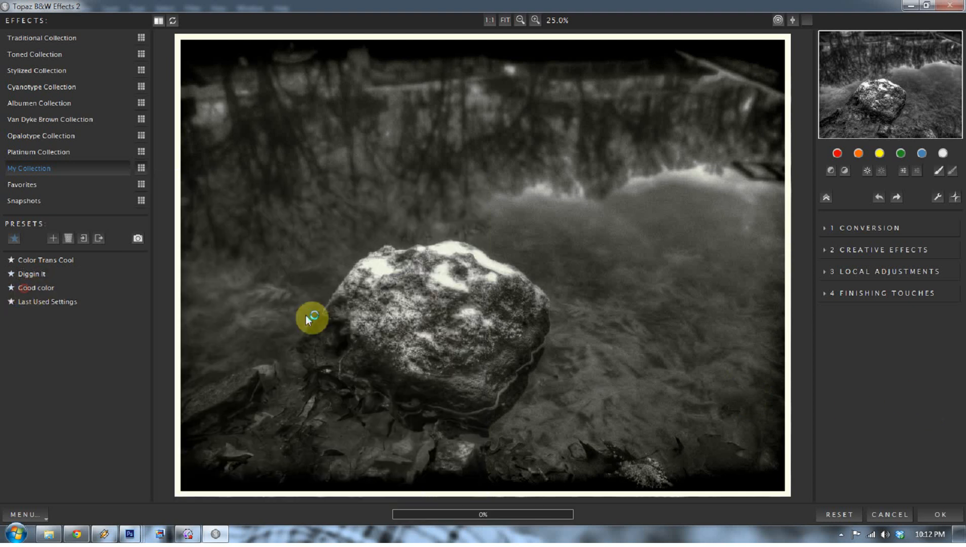
pyautogui.click(47, 262)
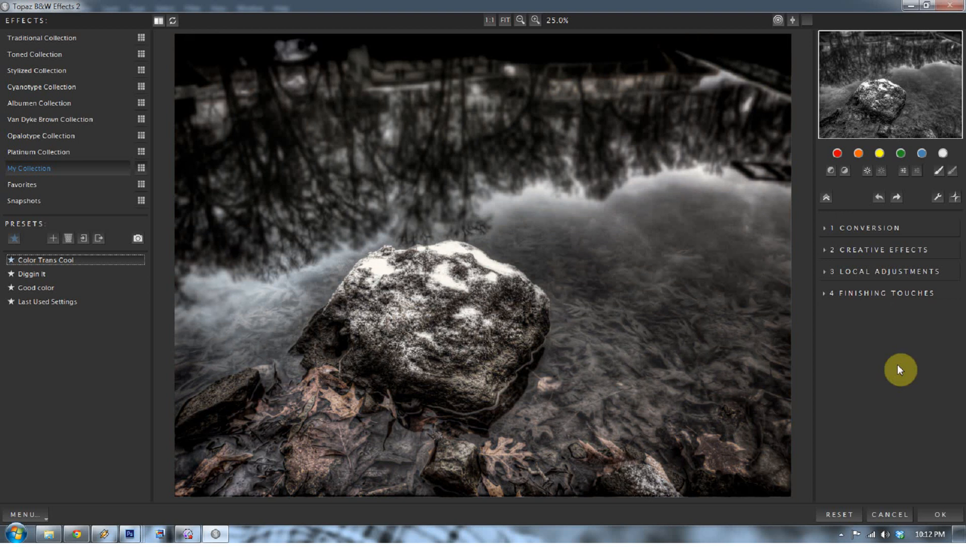
# Step: Compare the result with the original image and inspect the rock, mist and leaves up close in Inspect Mode
pyautogui.click(173, 20)
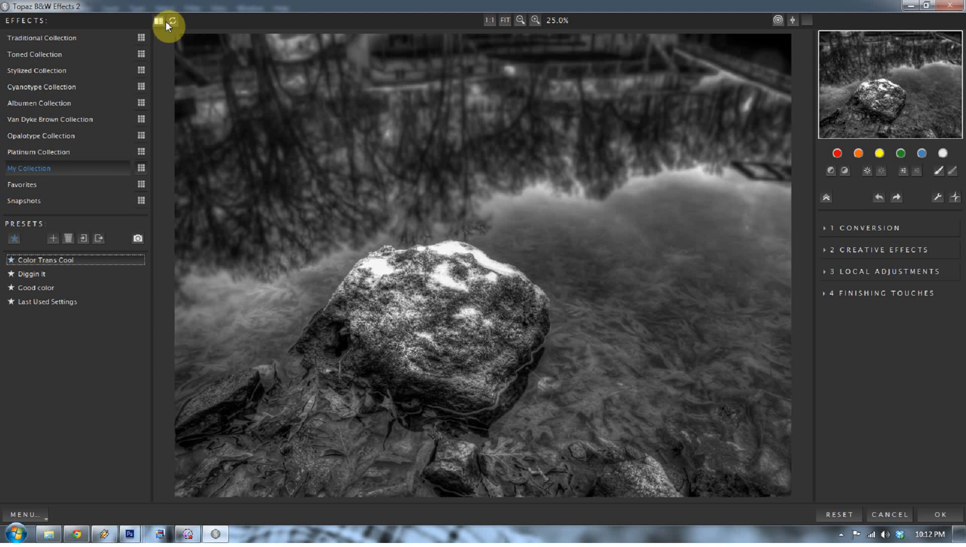
pyautogui.click(173, 20)
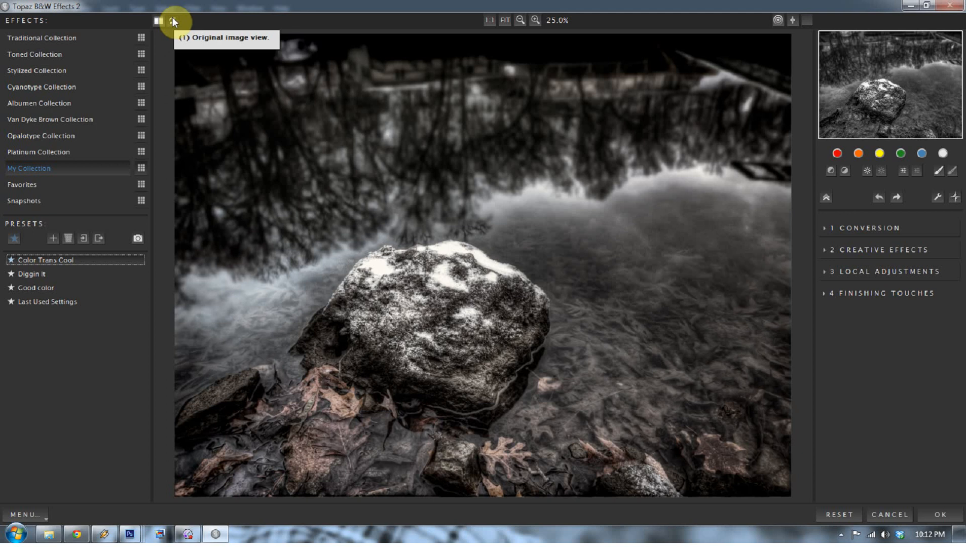
pyautogui.click(778, 20)
pyautogui.click(486, 277)
pyautogui.click(517, 314)
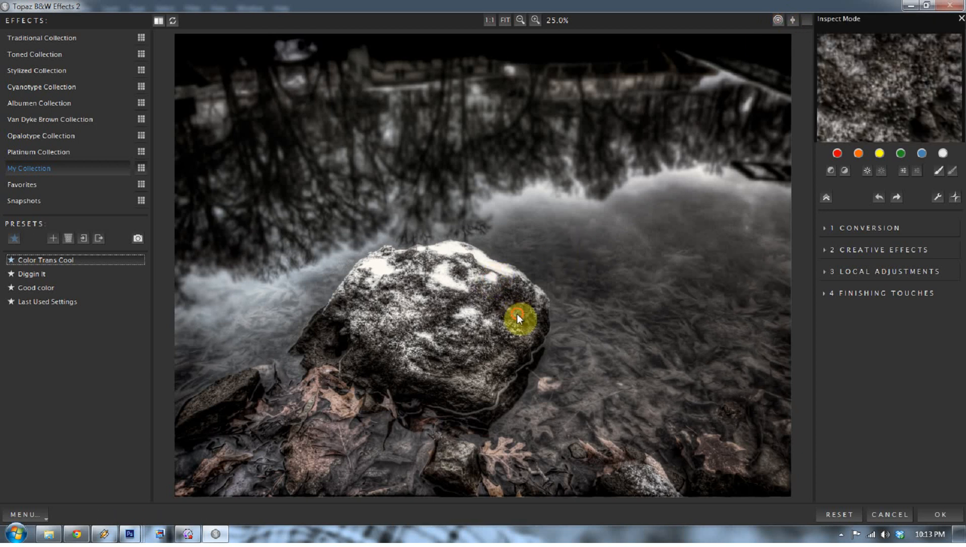
pyautogui.click(425, 332)
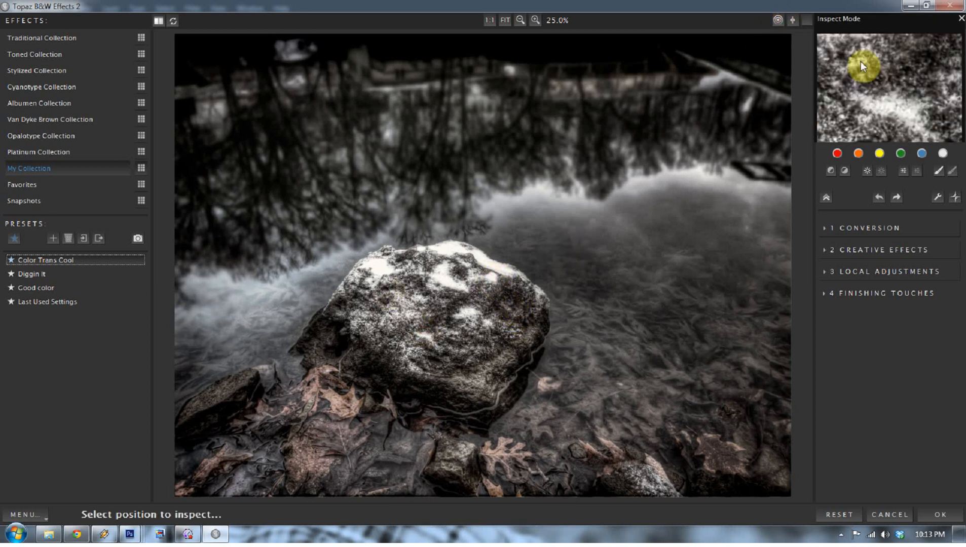
pyautogui.click(294, 265)
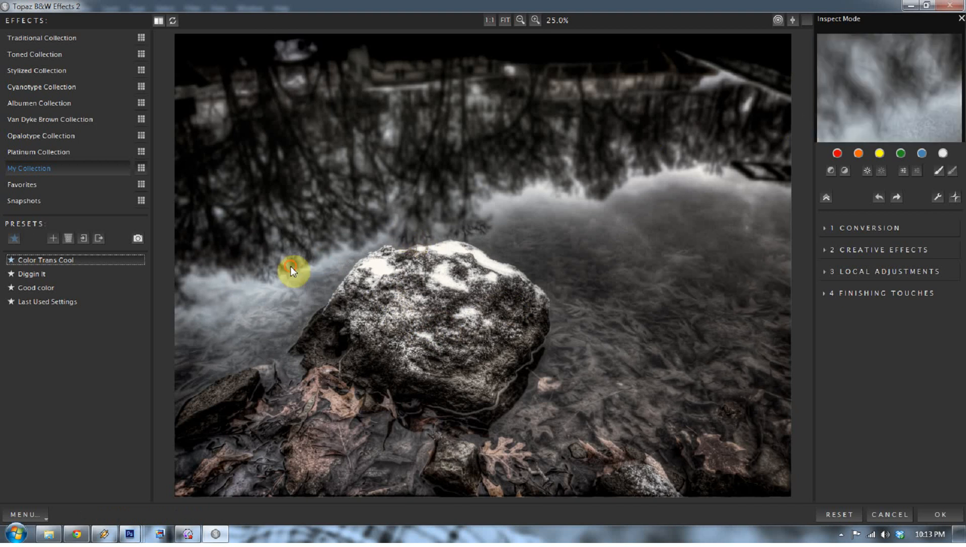
pyautogui.click(575, 343)
pyautogui.click(551, 385)
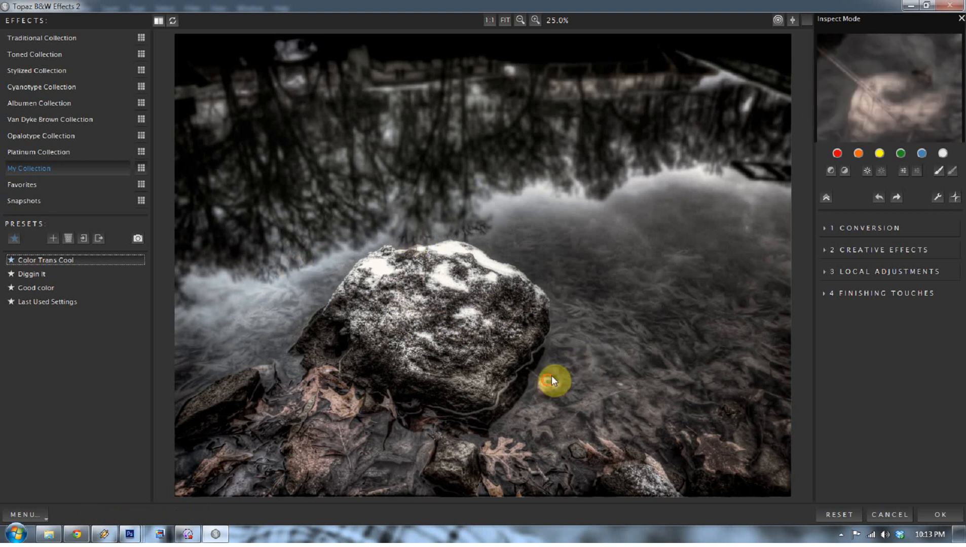
pyautogui.click(332, 406)
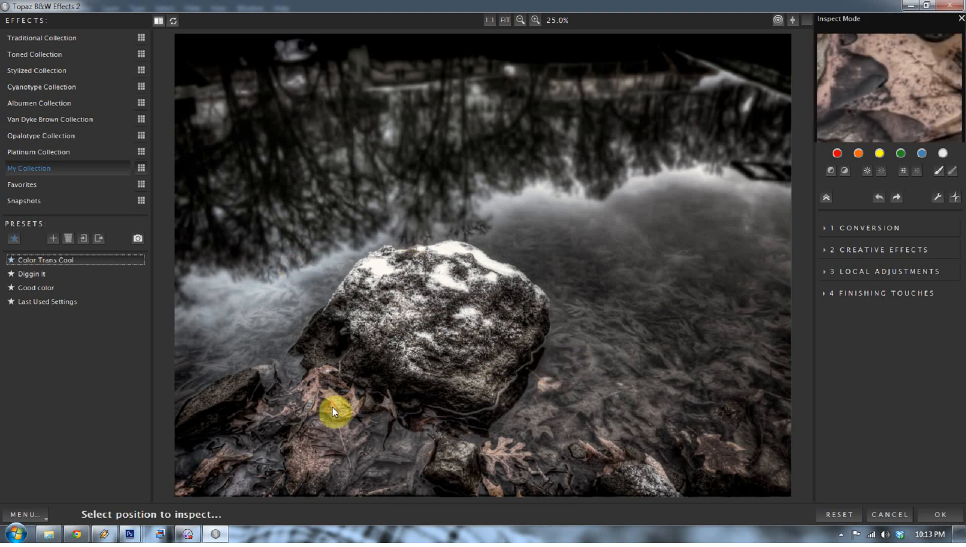
pyautogui.click(541, 385)
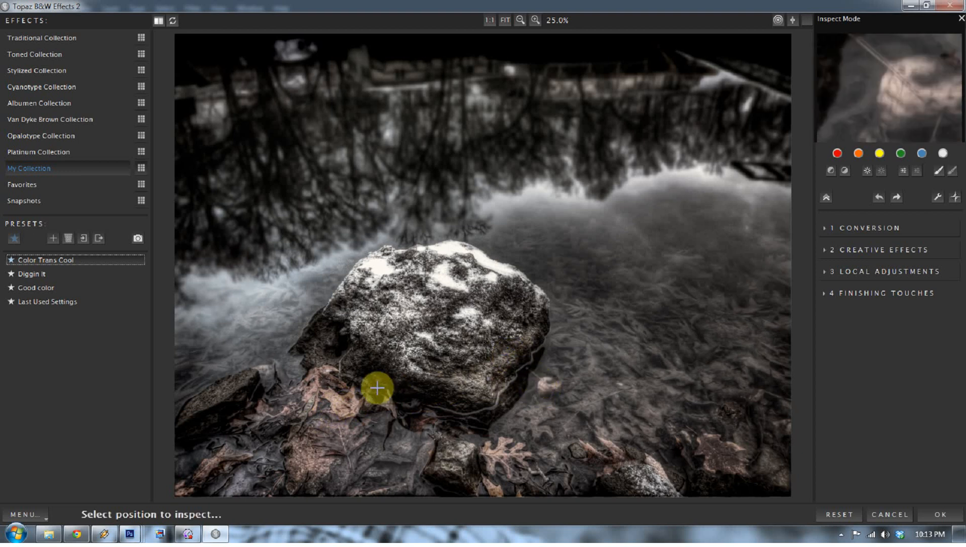
pyautogui.click(334, 397)
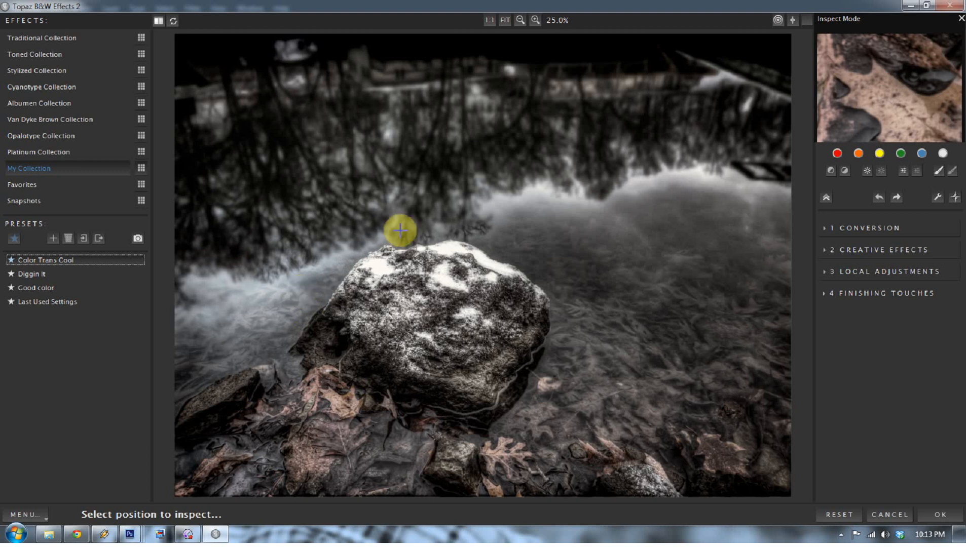
pyautogui.click(536, 20)
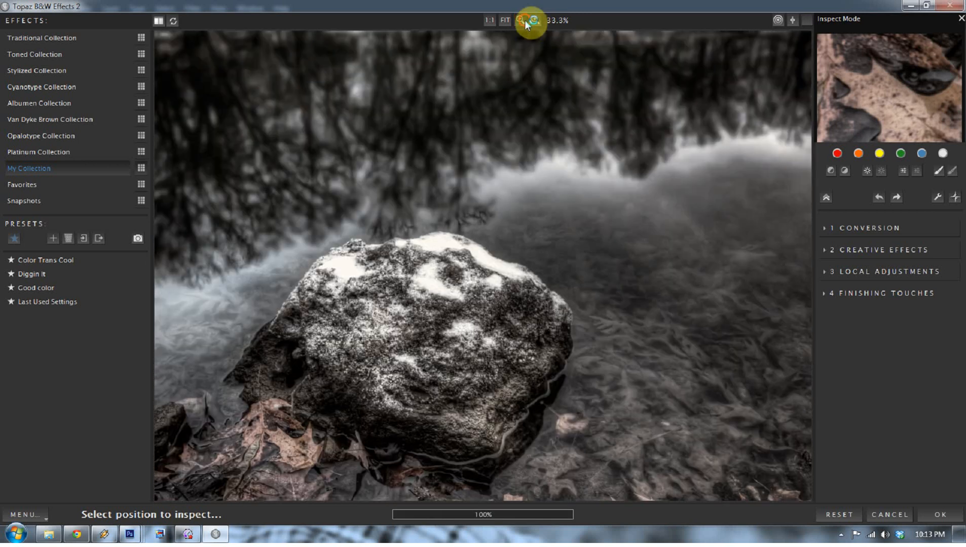
pyautogui.click(524, 20)
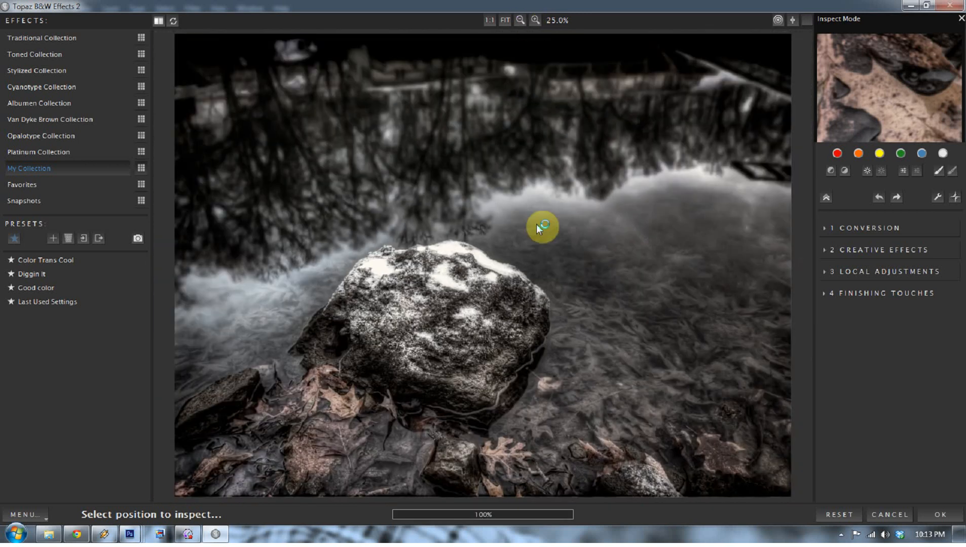